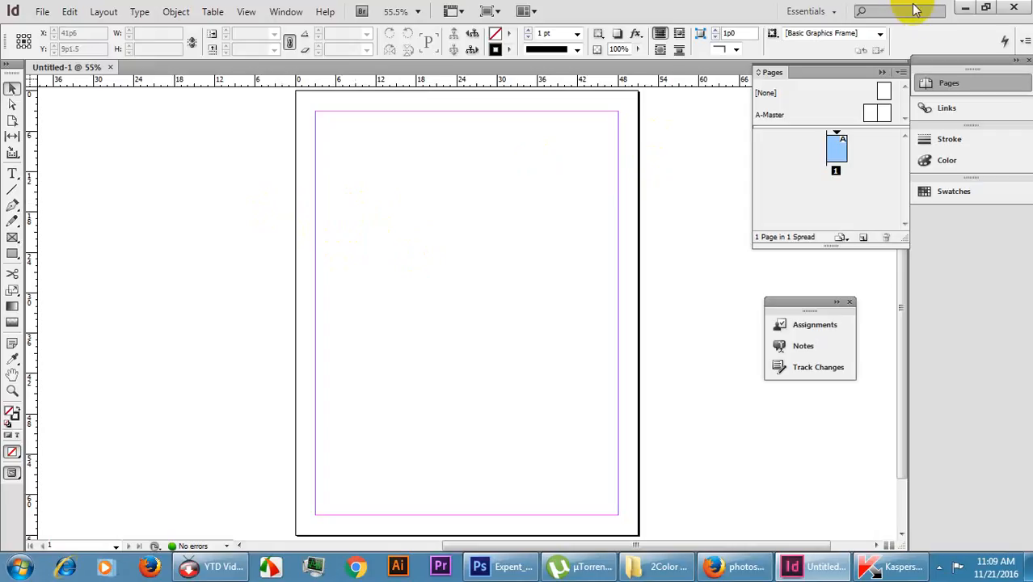
click(965, 10)
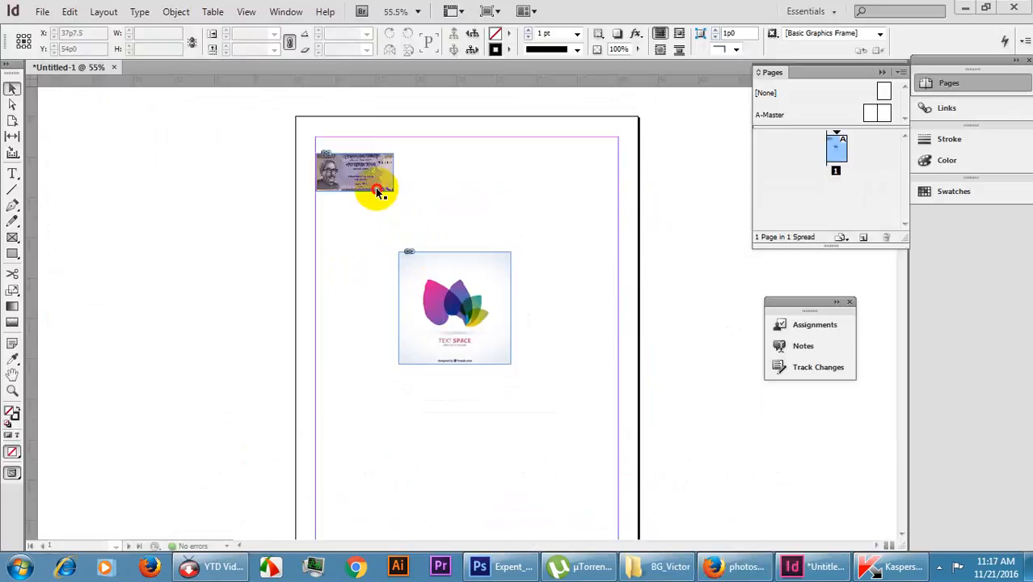
Enlarge the logo picture's frame from its centre to about 40p4 by 40p4 and fit the image proportionally to it
click(377, 191)
click(488, 261)
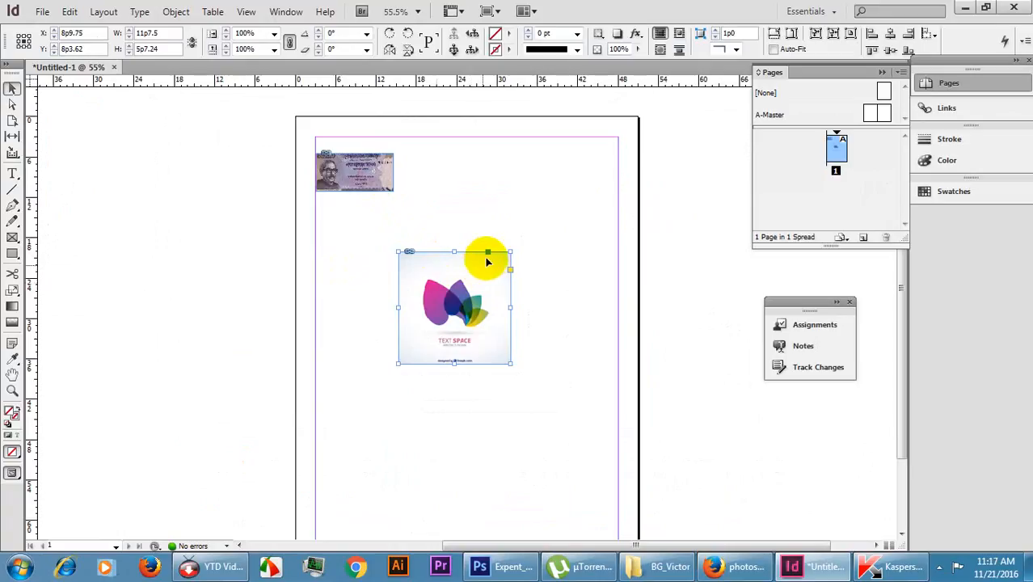
drag(511, 252, 590, 172)
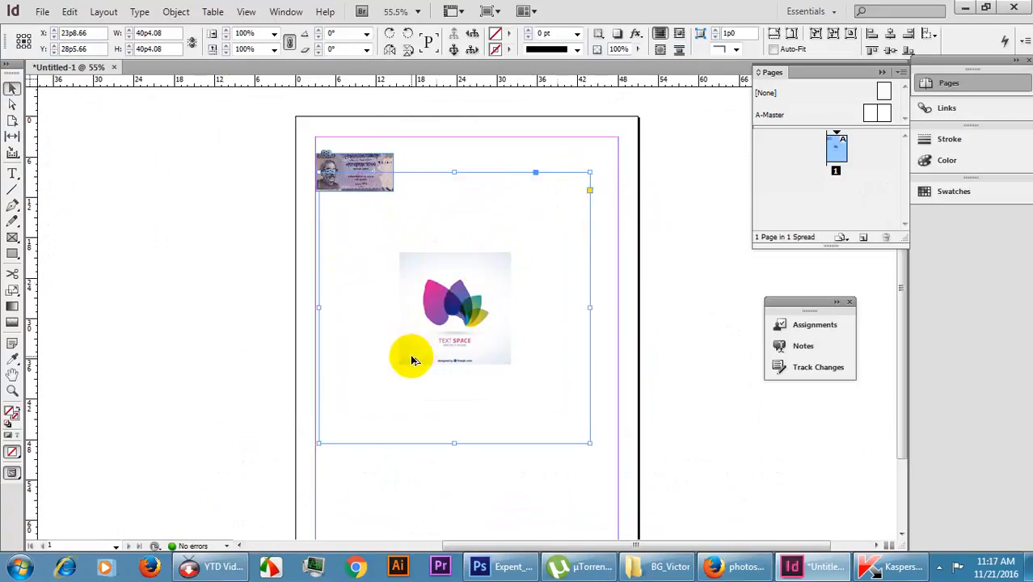
key(ctrl+alt+shift+e)
click(620, 246)
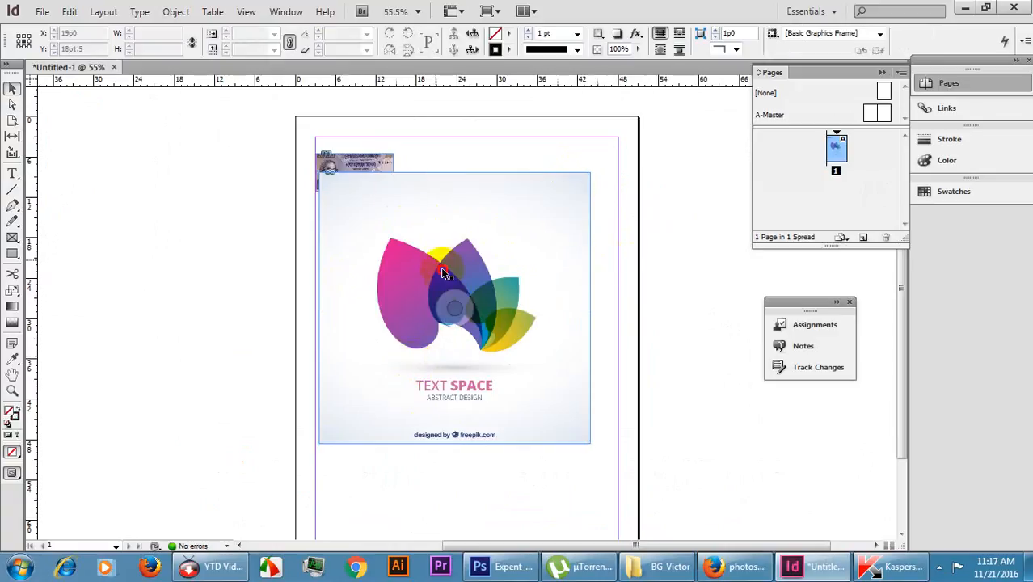
Move the logo picture below the banknote and shrink its frame around the centre, cropping the image edges
drag(443, 268, 443, 287)
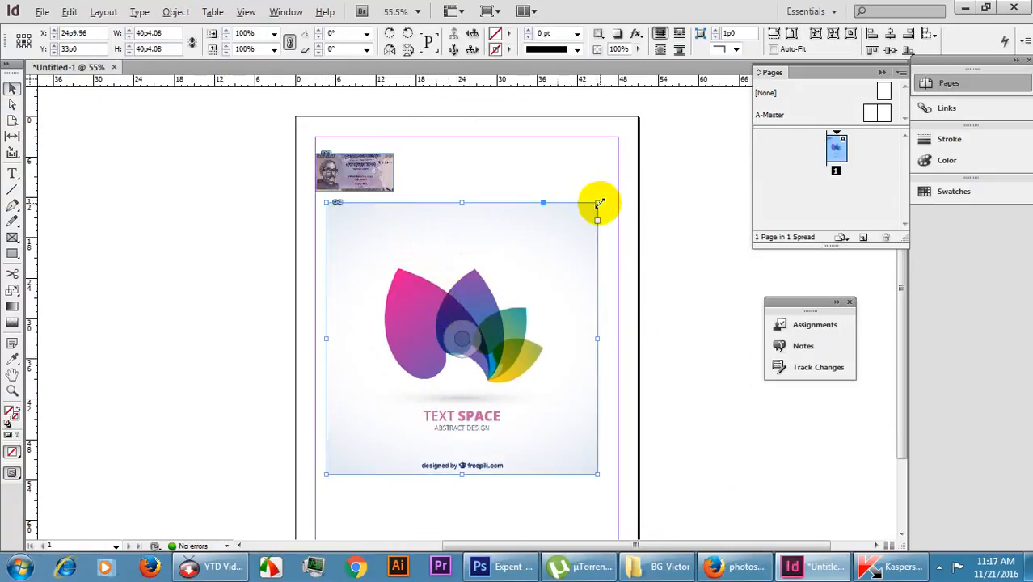
drag(598, 203, 560, 240)
click(339, 212)
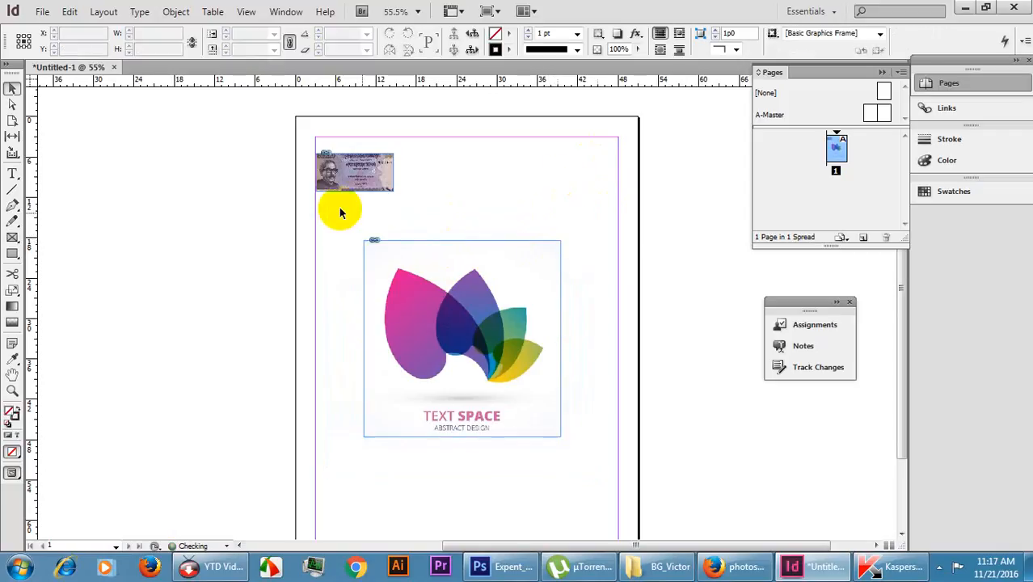
Duplicate the banknote to the page's upper right, reduce its frame to about 10p7 by 4p11, and fit the image to it
drag(353, 187, 557, 190)
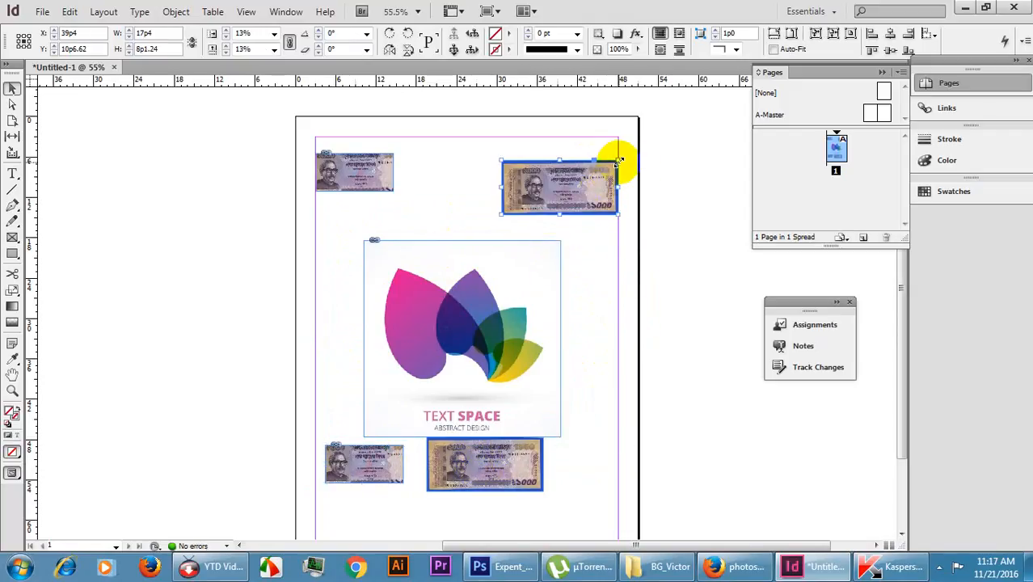
drag(618, 160, 596, 171)
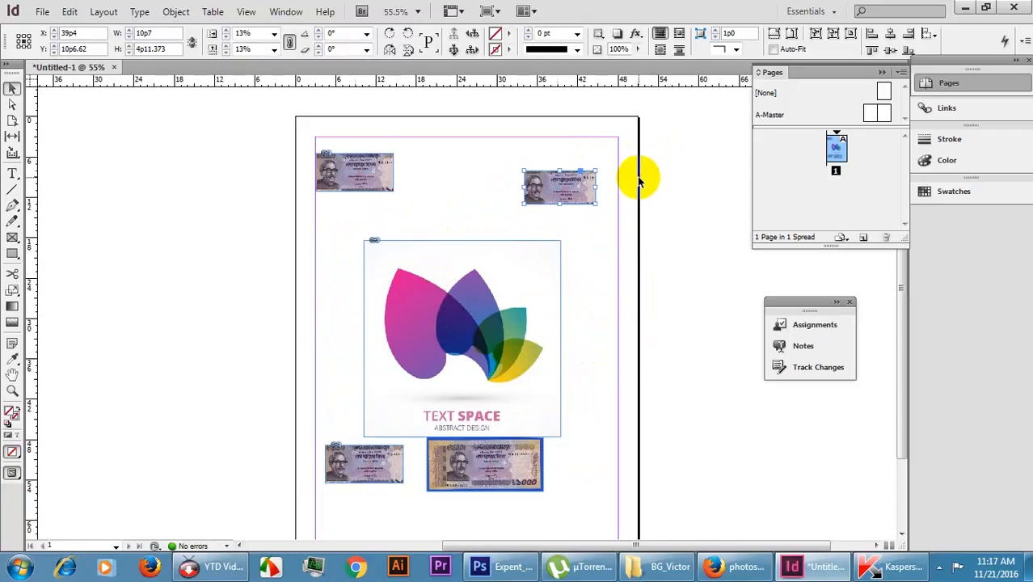
click(610, 277)
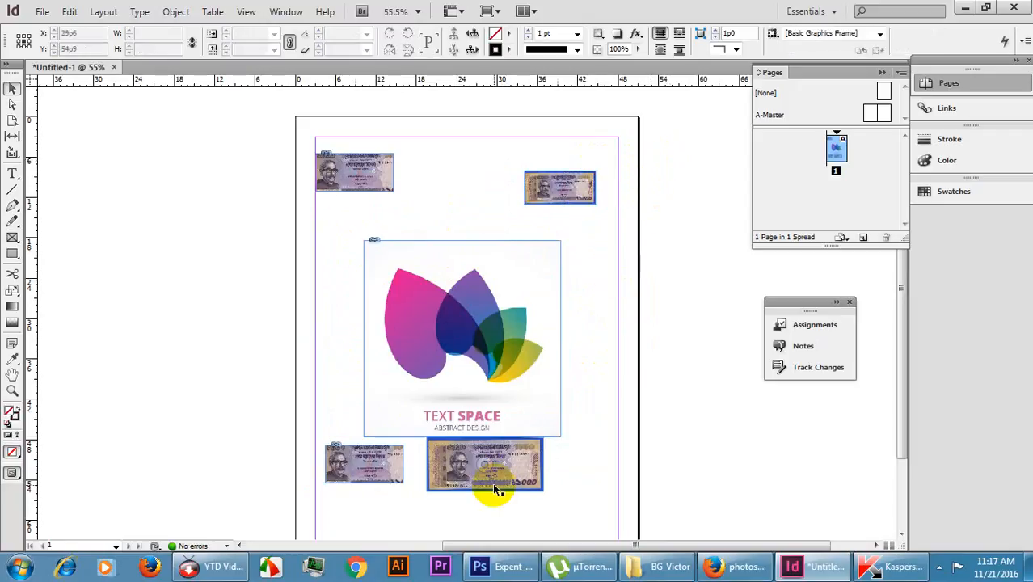
Copy the small banknote to the right end of the row below the logo and shift the large banknote slightly left
drag(581, 202, 602, 465)
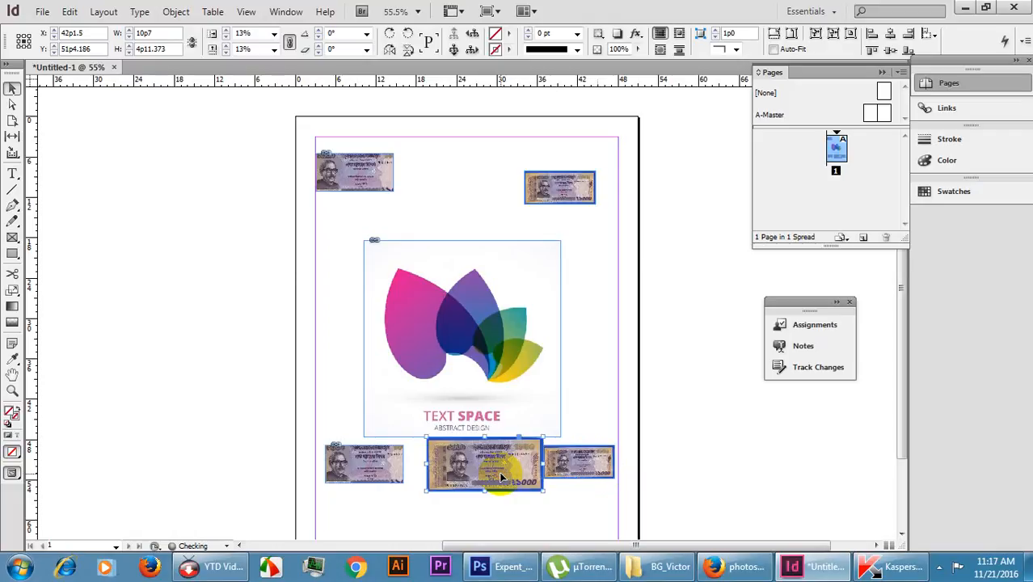
drag(499, 471, 488, 470)
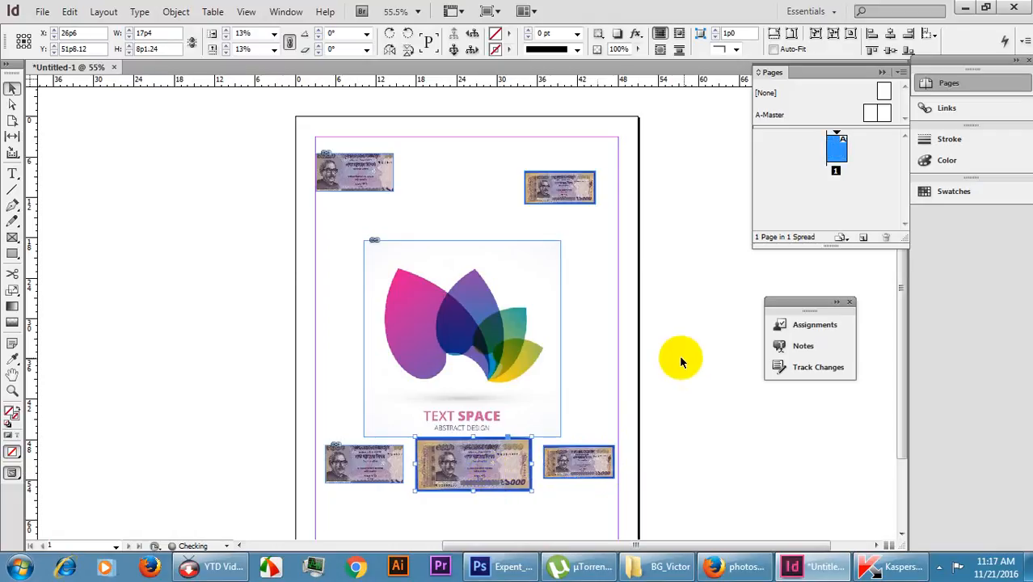
Lower the upper-left banknote and align the two banknotes above the logo by their vertical centres
drag(376, 175, 374, 203)
drag(414, 138, 641, 202)
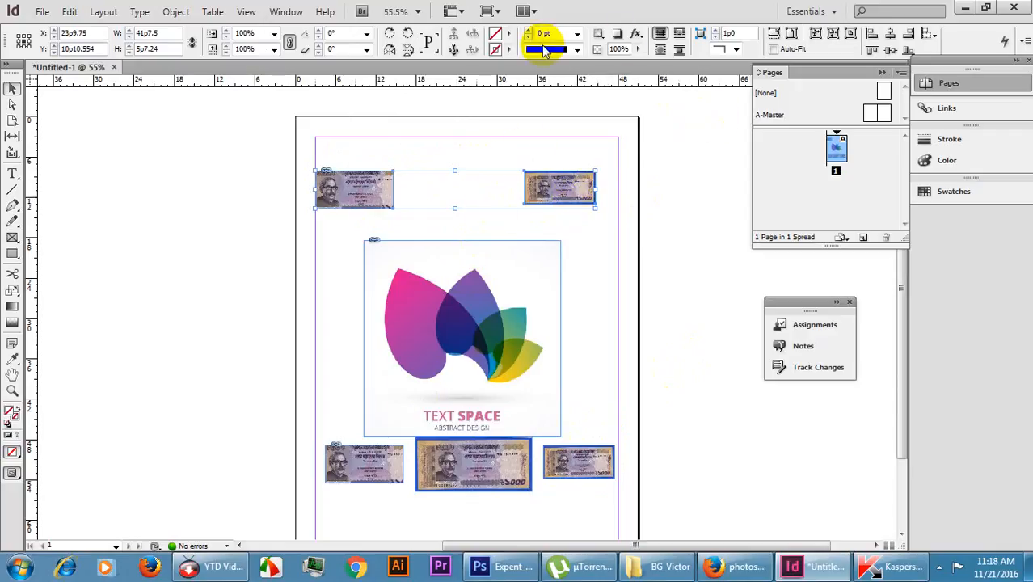
click(888, 51)
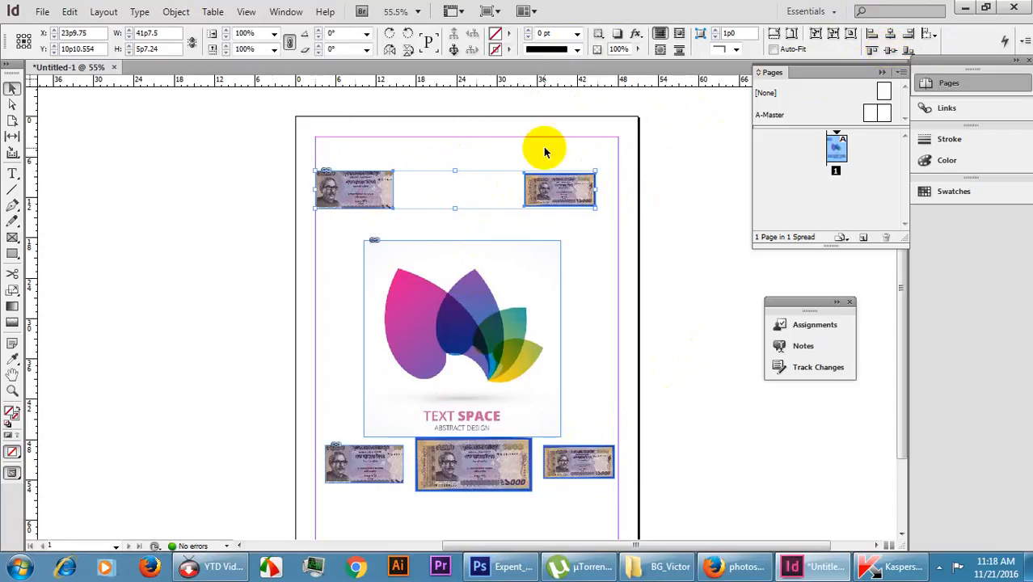
Shift the image inside the upper-left banknote frame and fit the content proportionally to the frame
click(318, 202)
click(357, 194)
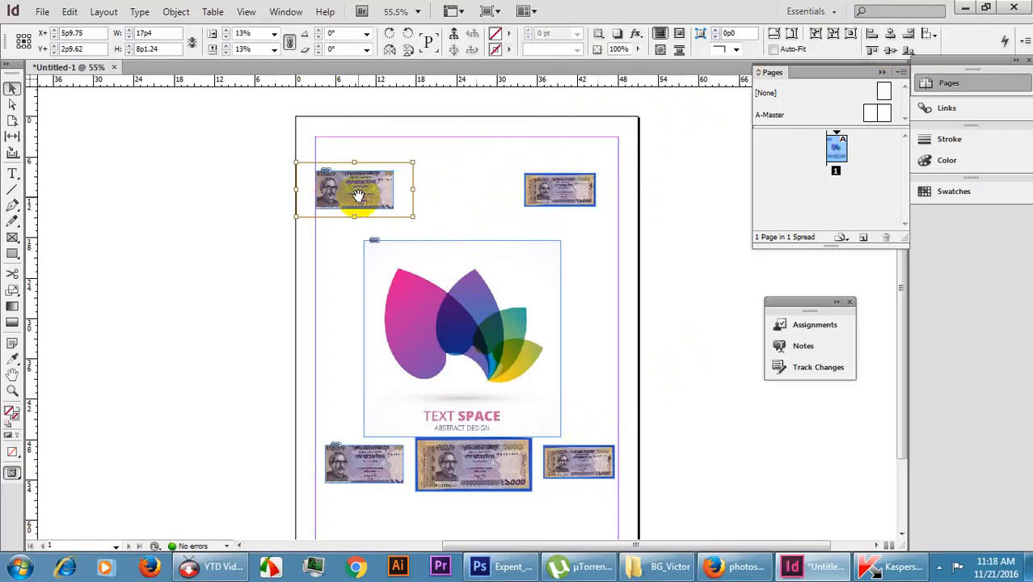
drag(358, 195, 369, 216)
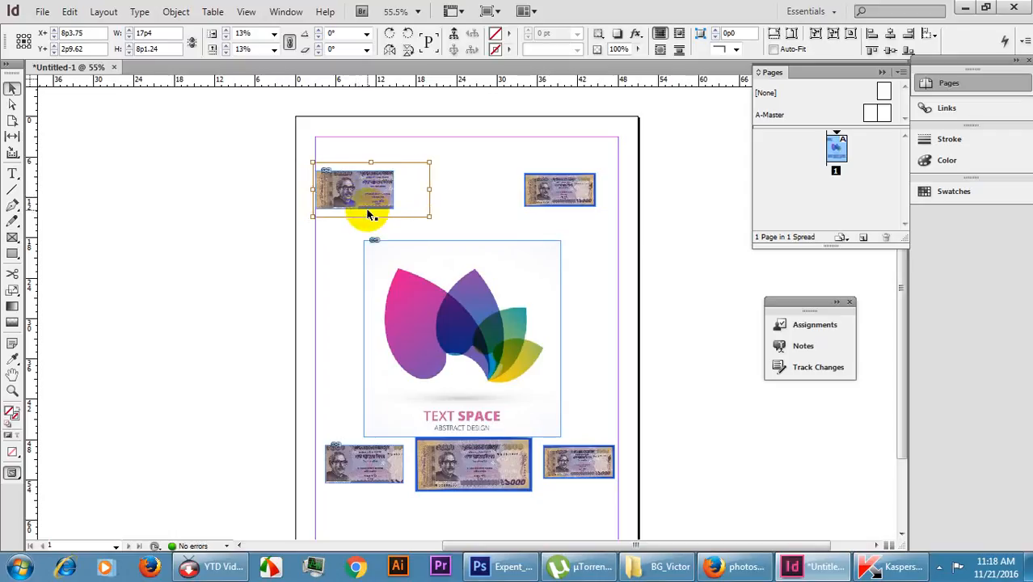
key(ctrl+alt+e)
click(426, 173)
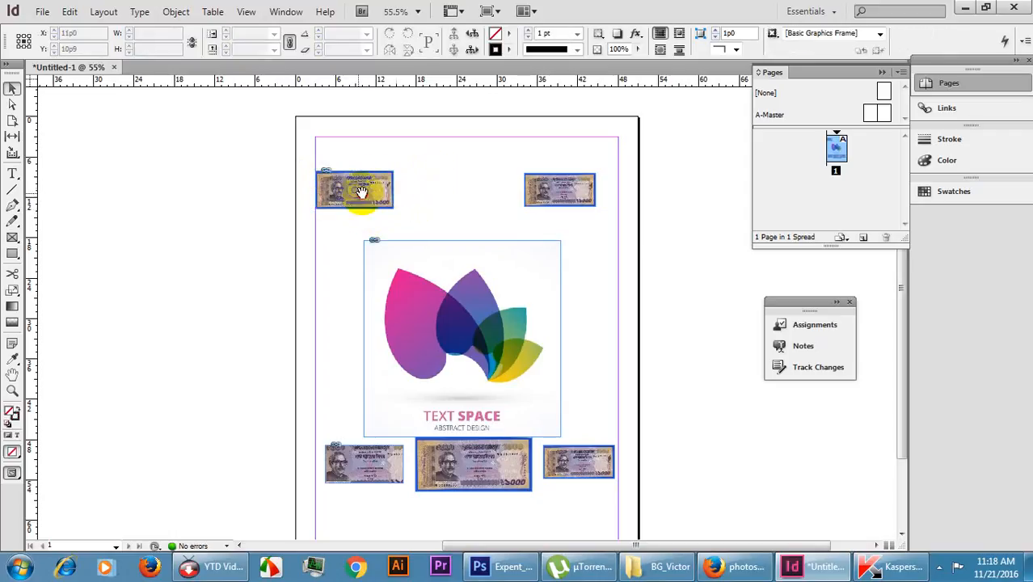
Try shifting the upper-left banknote image within its frame twice, refitting it after the first shift and undoing the second
drag(362, 192, 402, 197)
click(425, 172)
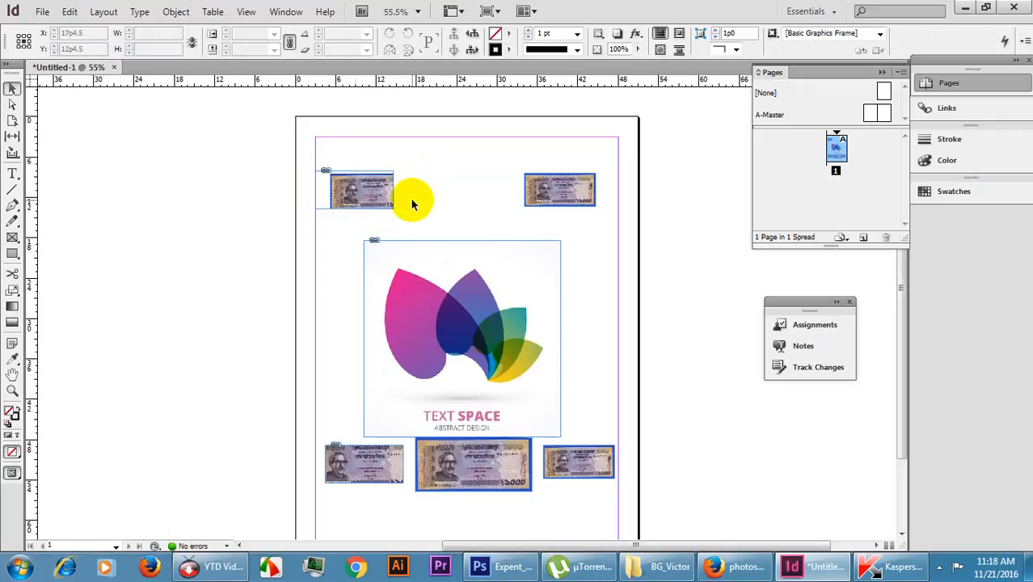
click(379, 198)
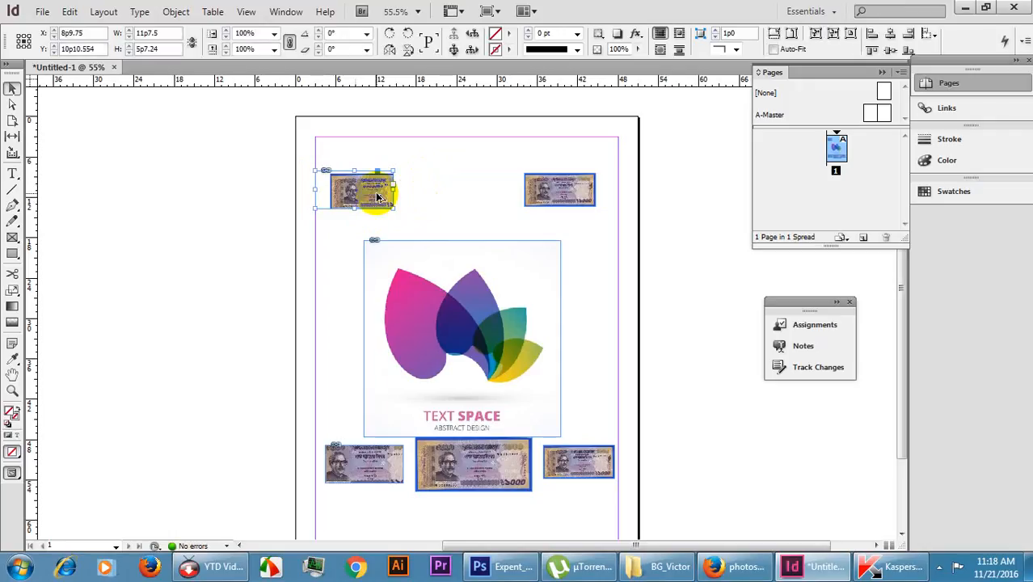
key(ctrl+alt+e)
click(442, 185)
drag(358, 190, 397, 198)
click(415, 179)
key(ctrl+z)
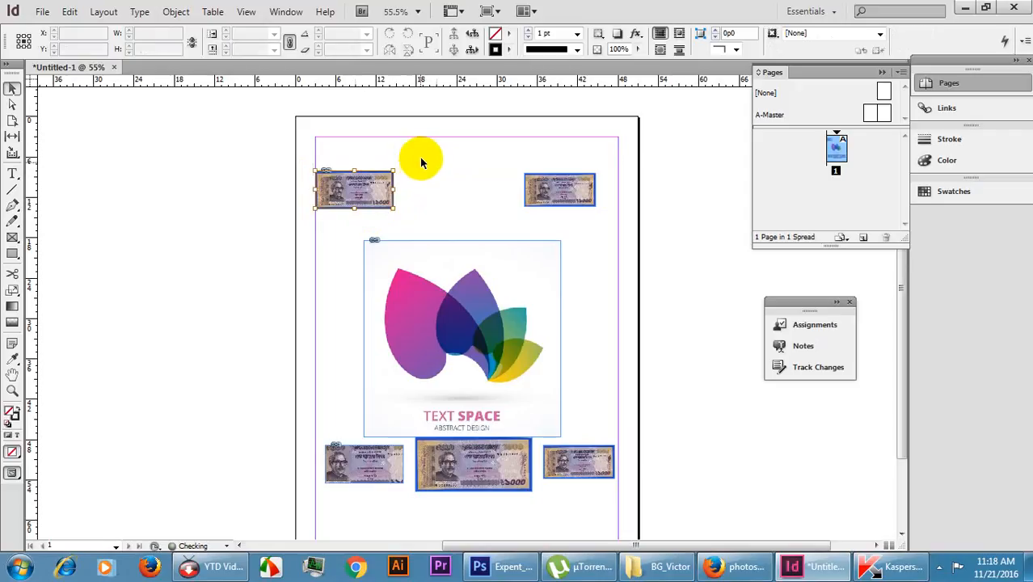
Move the whole upper-left banknote, frame and image together, right to about X 14p11 at the same height
click(376, 197)
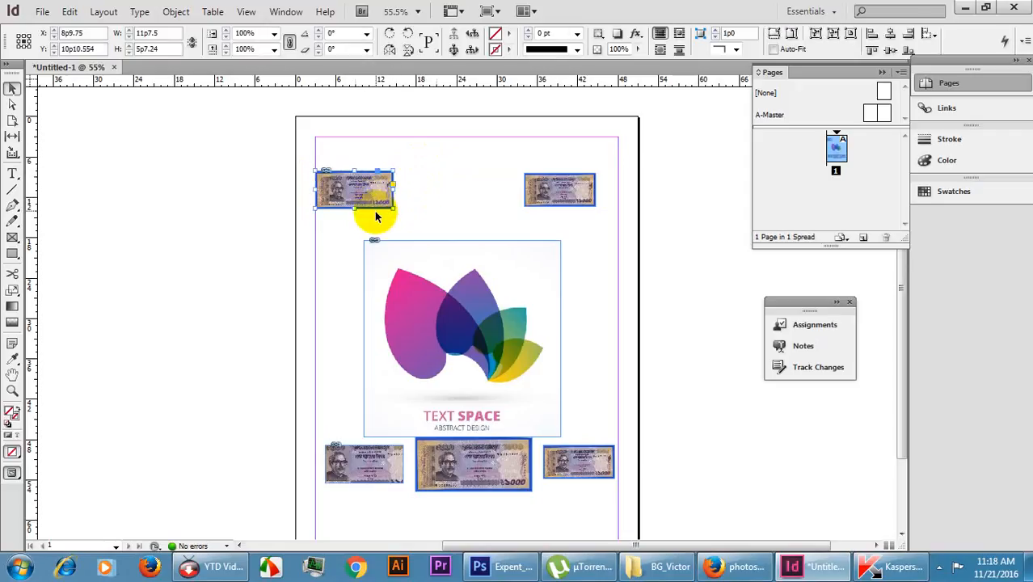
click(438, 198)
drag(372, 200, 413, 199)
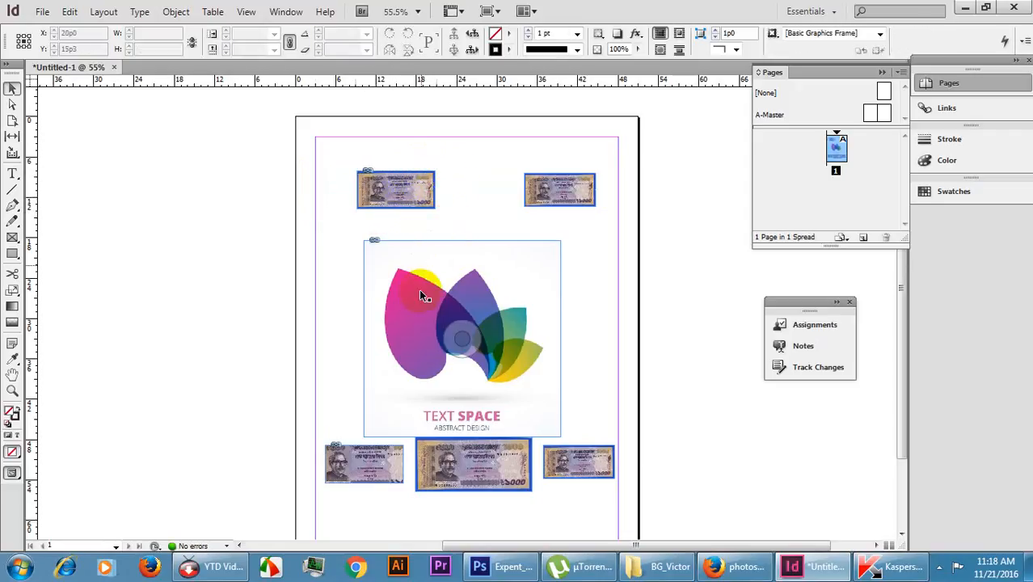
Show the Animation settings for the upper-left banknote, try the Appear preset, and assign Fade In with Hide Until Animated
click(425, 194)
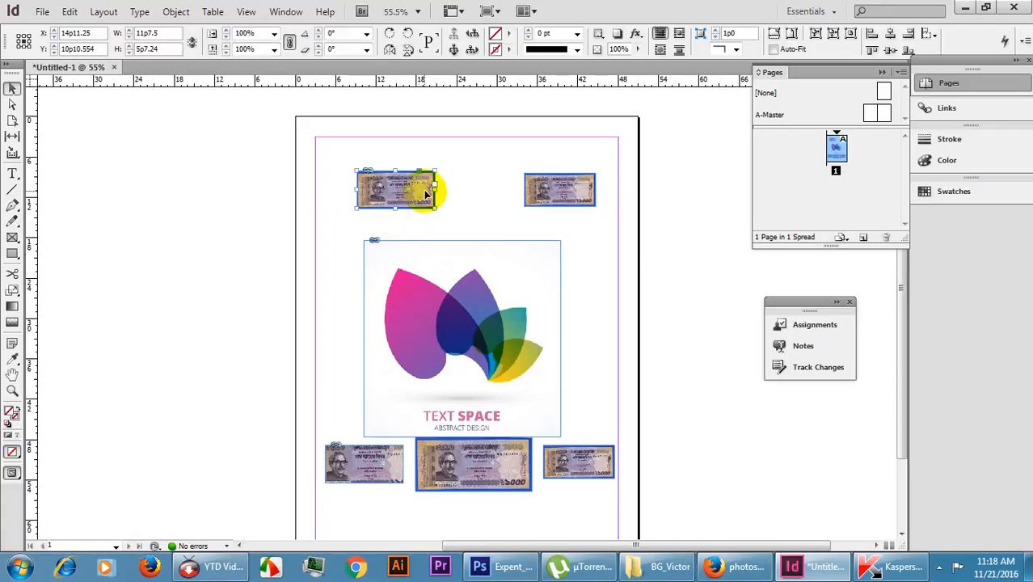
click(285, 13)
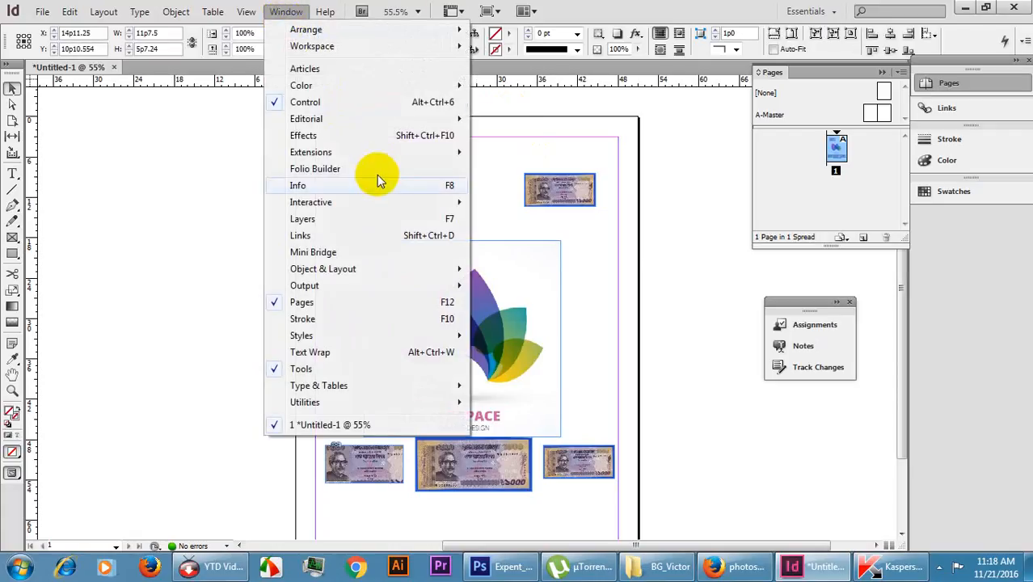
mouse_move(350, 201)
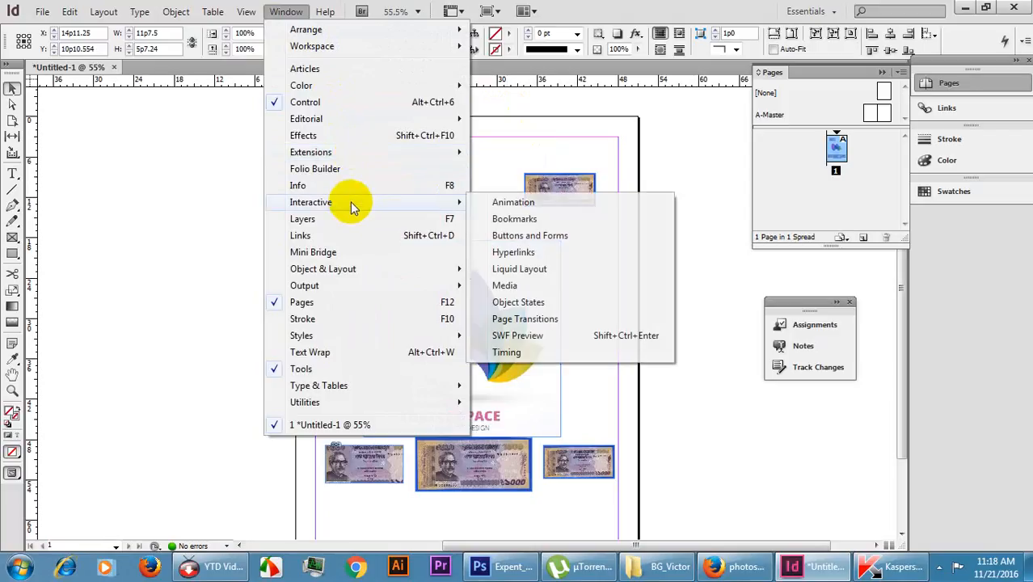
click(517, 203)
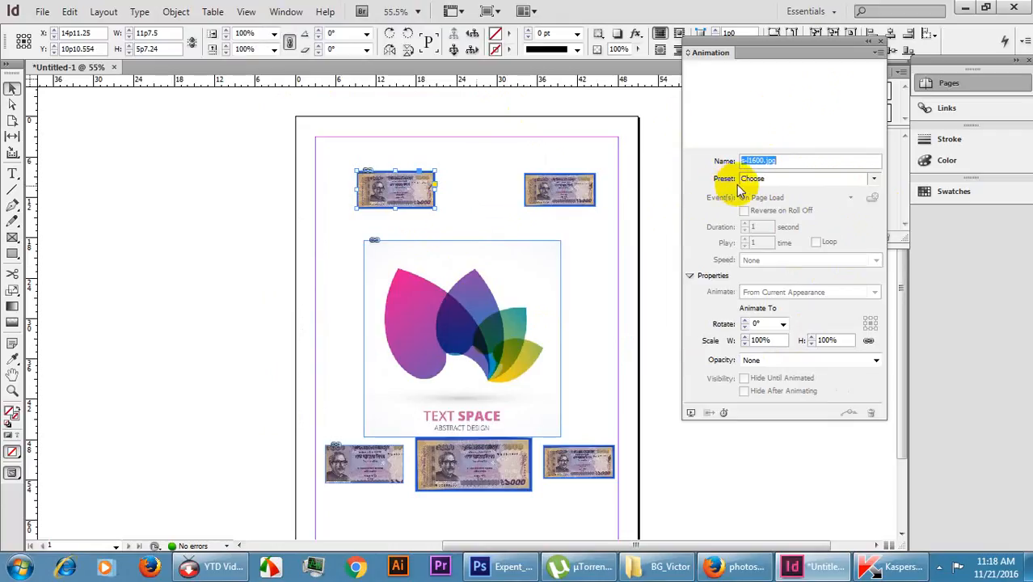
click(793, 182)
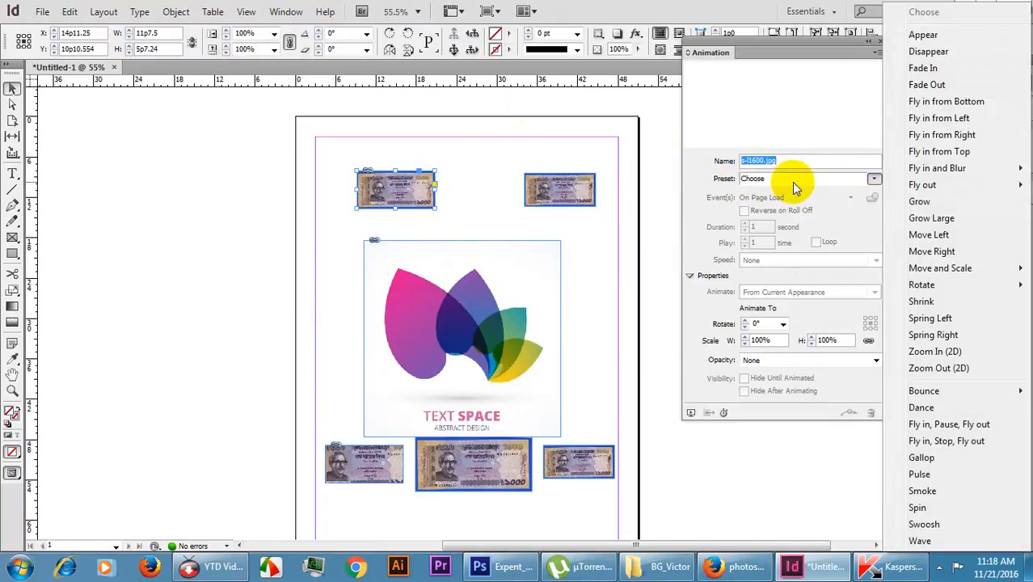
click(920, 36)
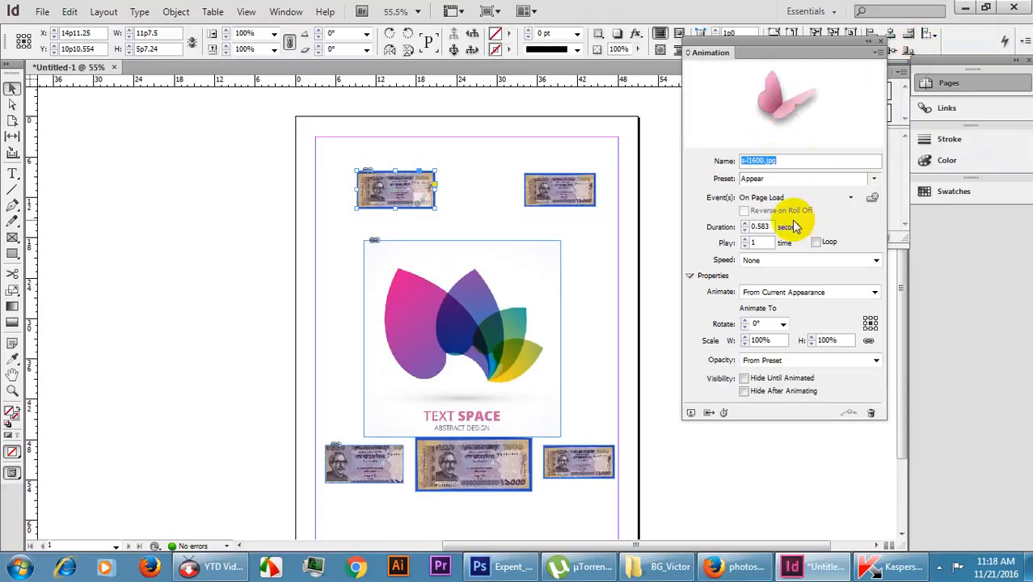
click(874, 178)
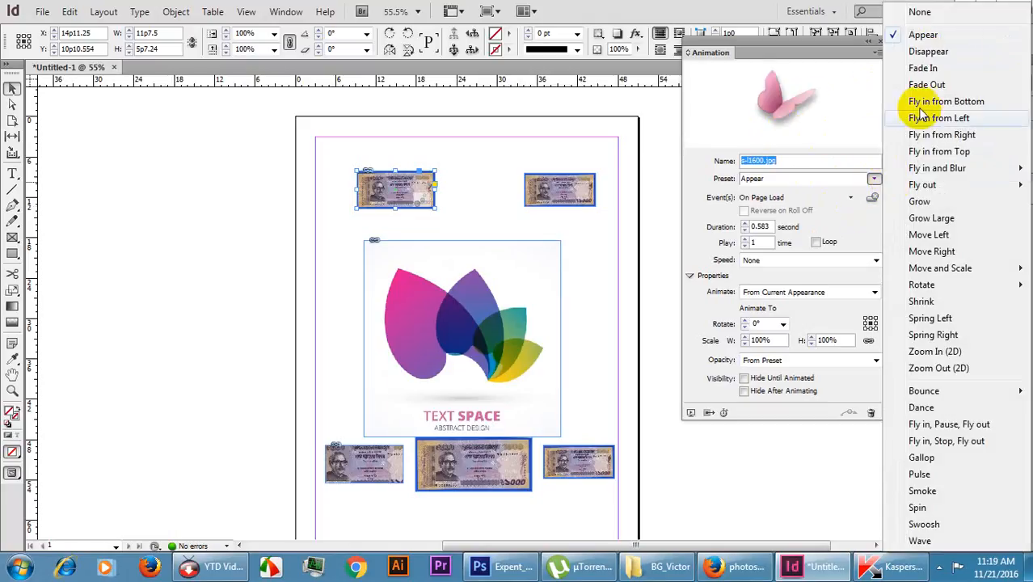
click(925, 69)
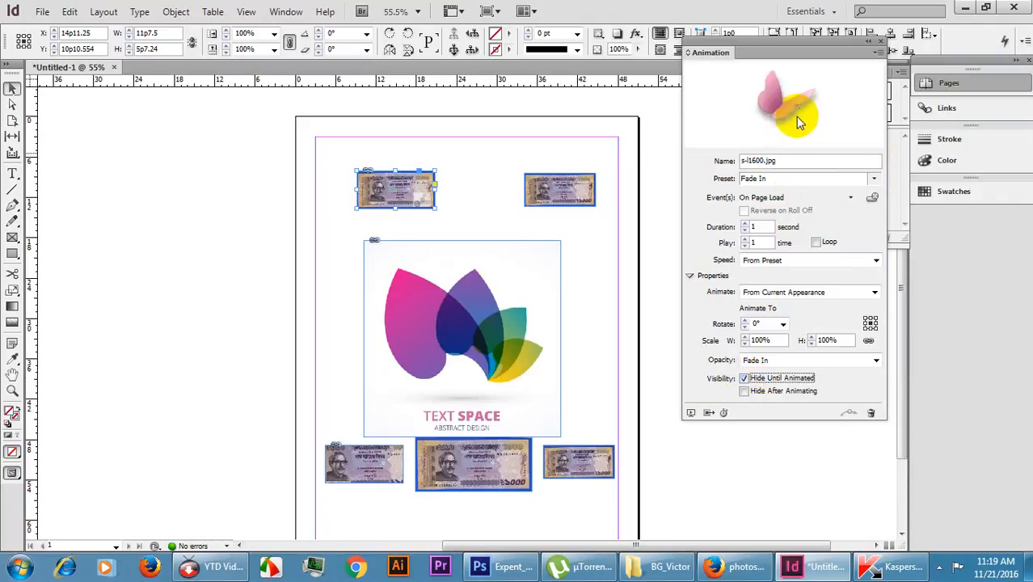
Preview the page animation in an enlarged SWF Preview and replay it
click(707, 414)
drag(265, 236, 322, 316)
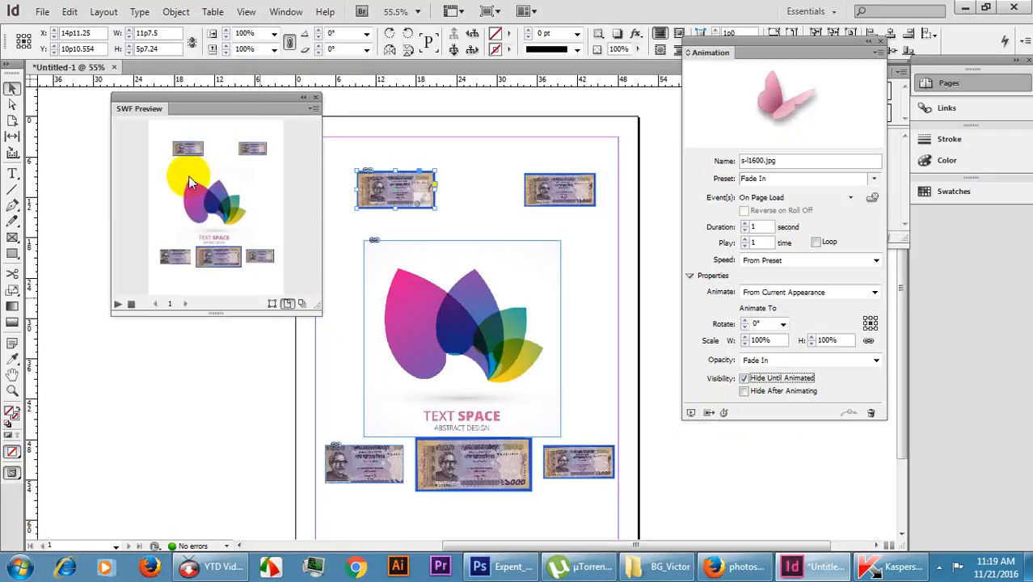
click(117, 304)
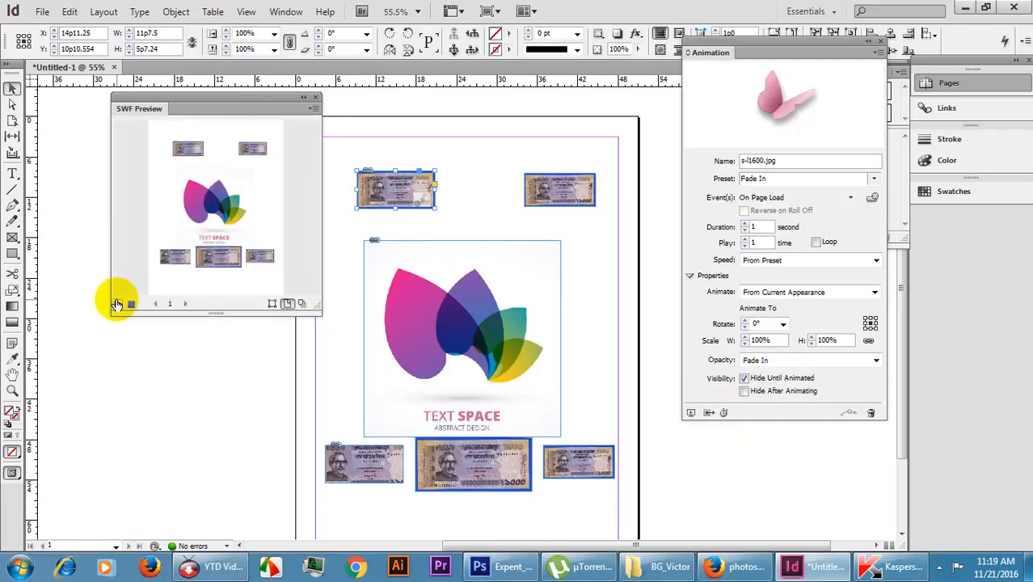
click(117, 304)
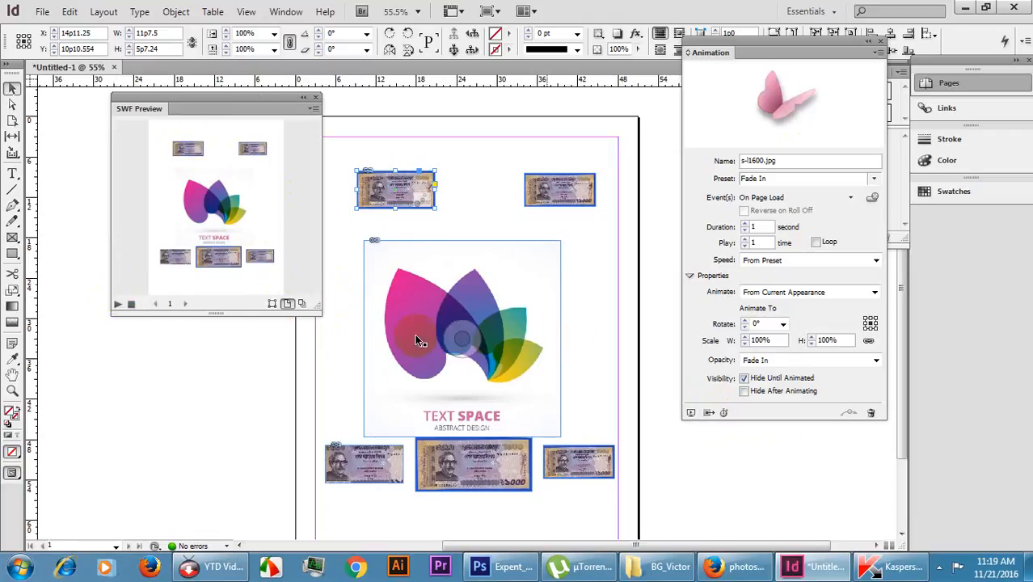
Set the upper-left banknote's animation speed to None and turn on looping, replaying the SWF preview after each change
click(465, 173)
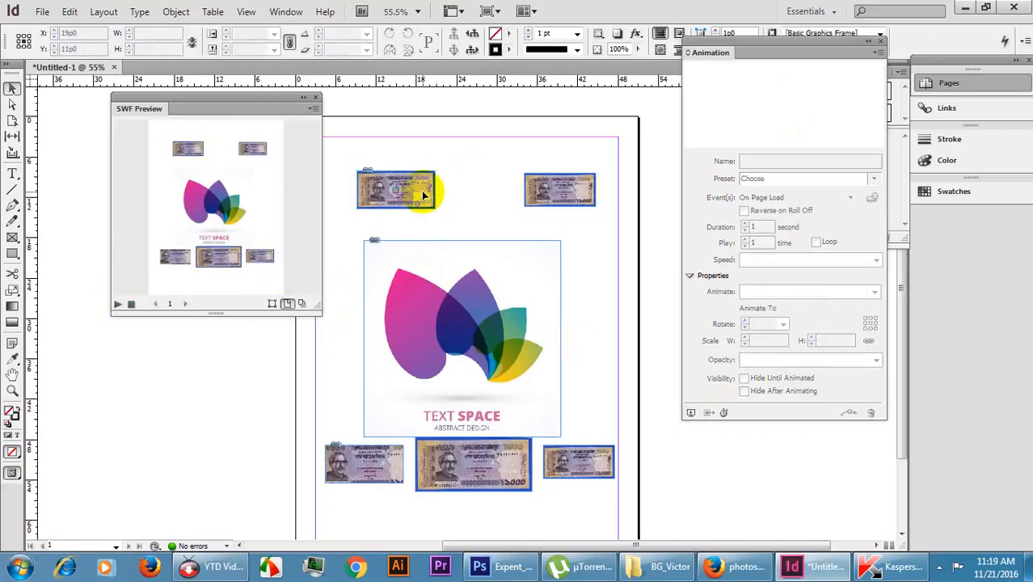
click(425, 195)
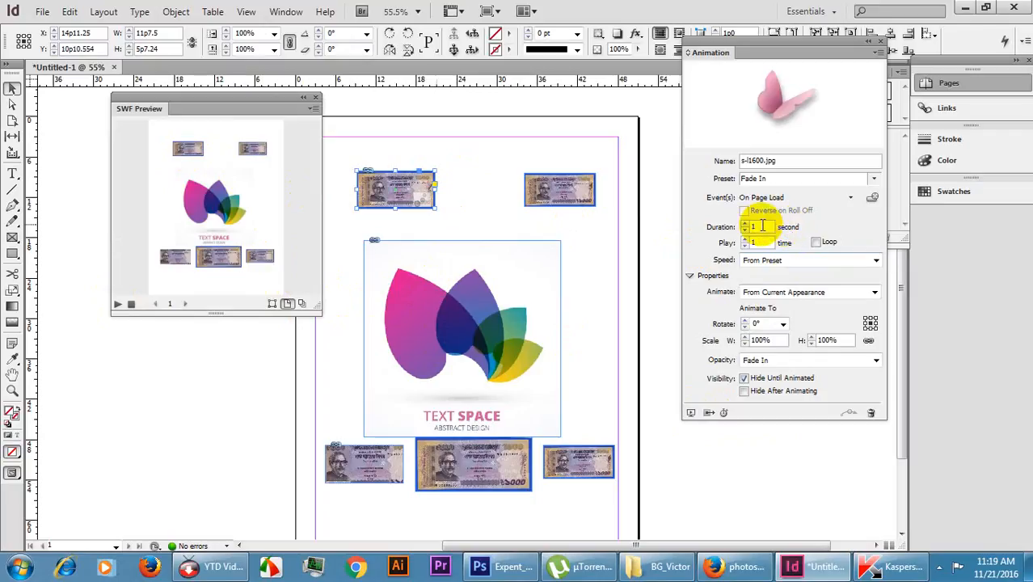
click(828, 262)
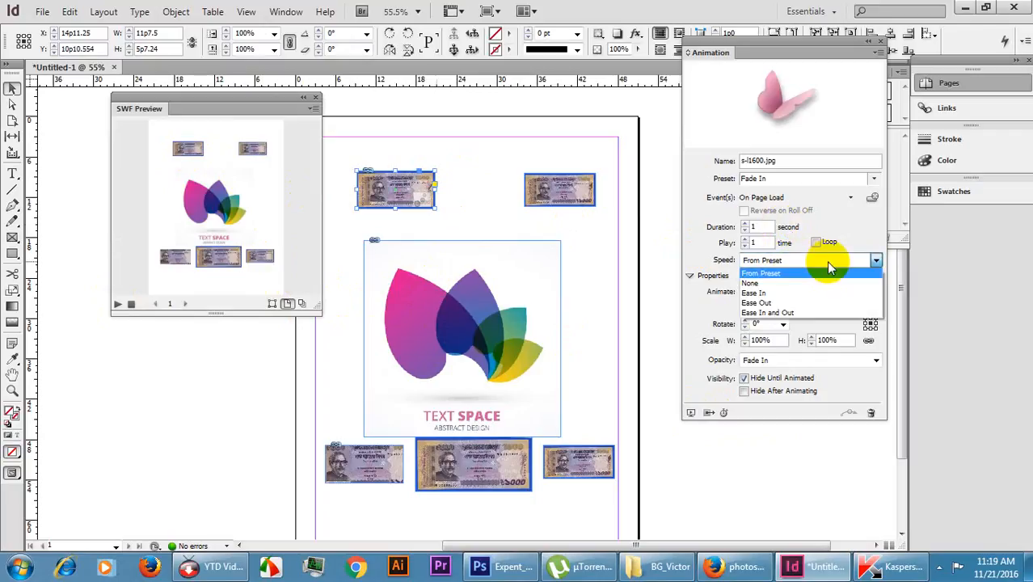
click(756, 283)
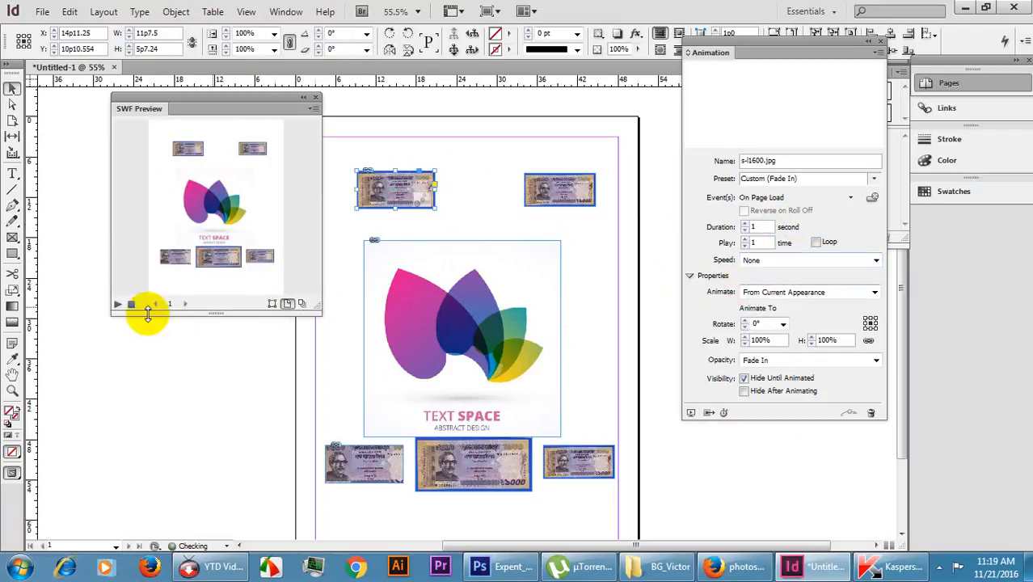
click(117, 304)
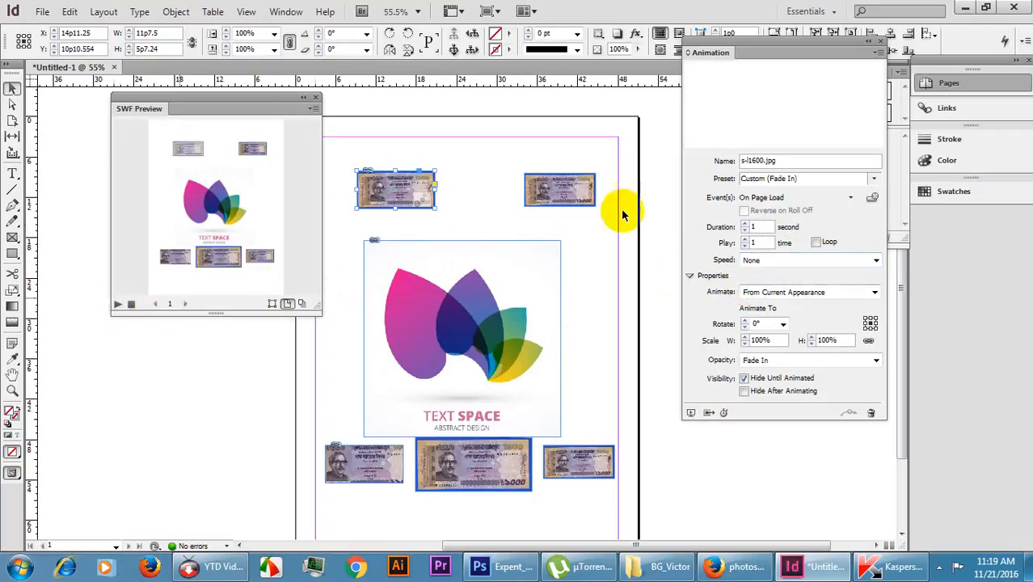
click(816, 243)
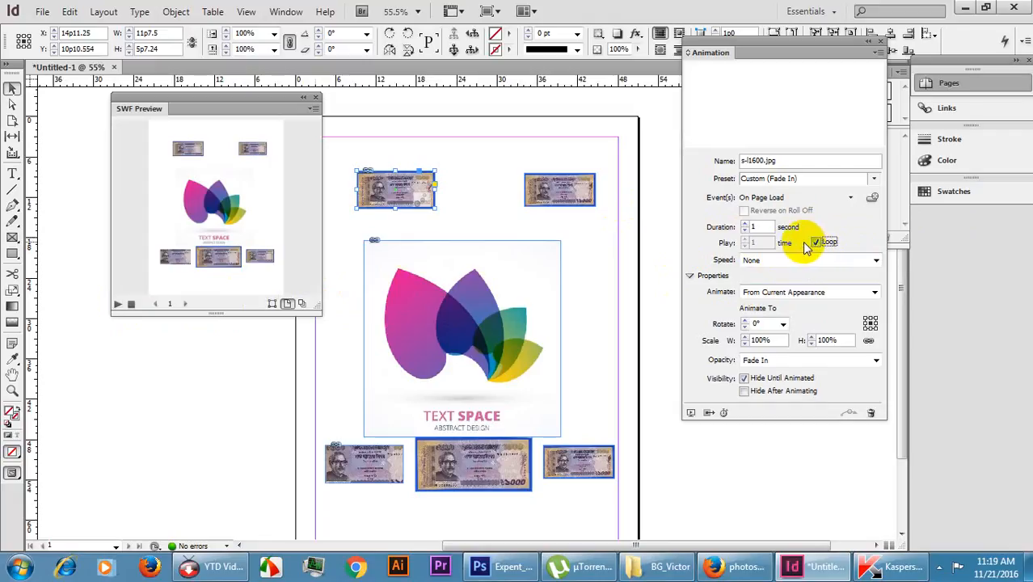
click(117, 304)
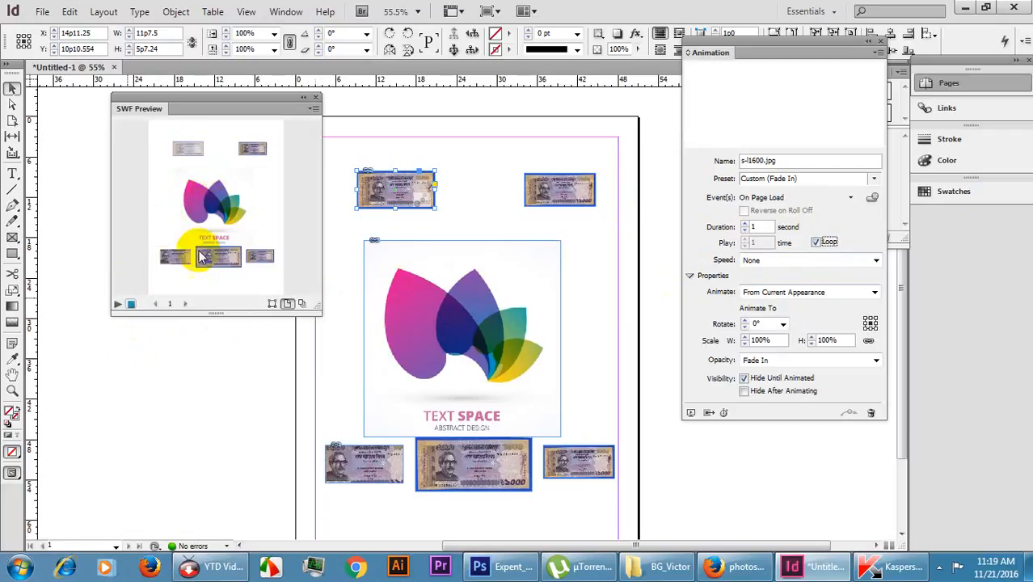
Try the Fly in Blur from Bottom animation preset on the upper-right banknote
click(558, 191)
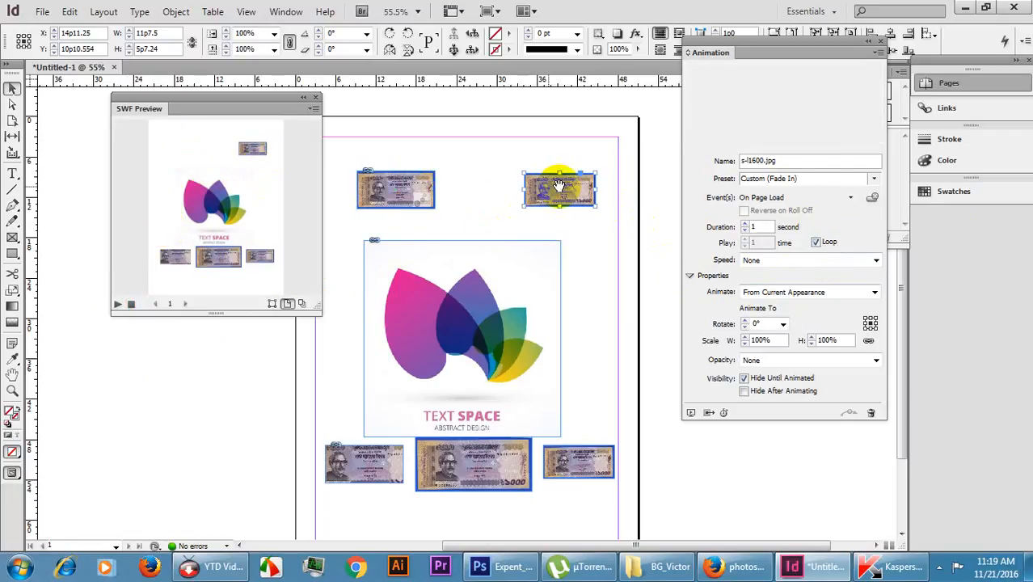
click(873, 178)
mouse_move(934, 166)
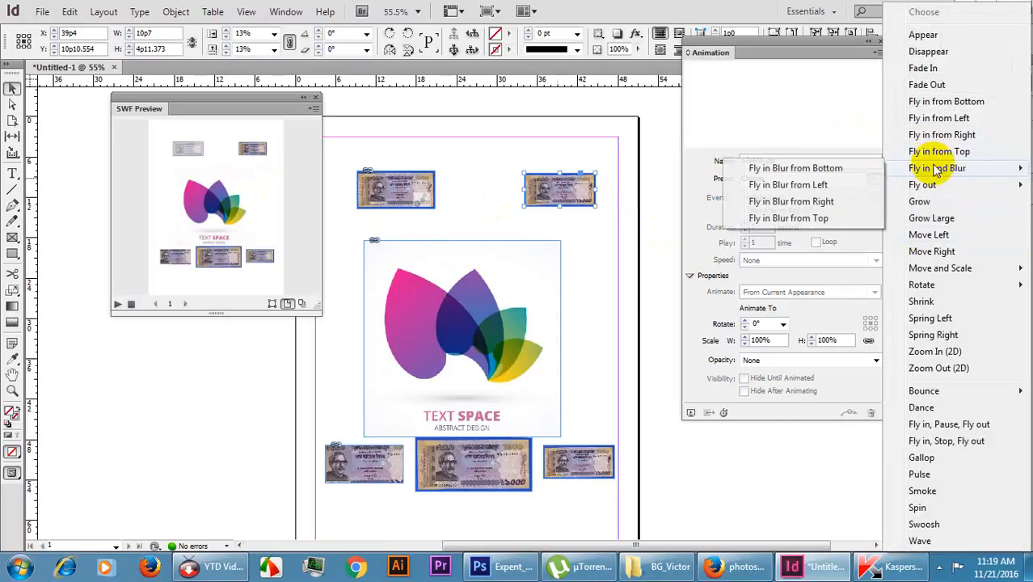
click(781, 165)
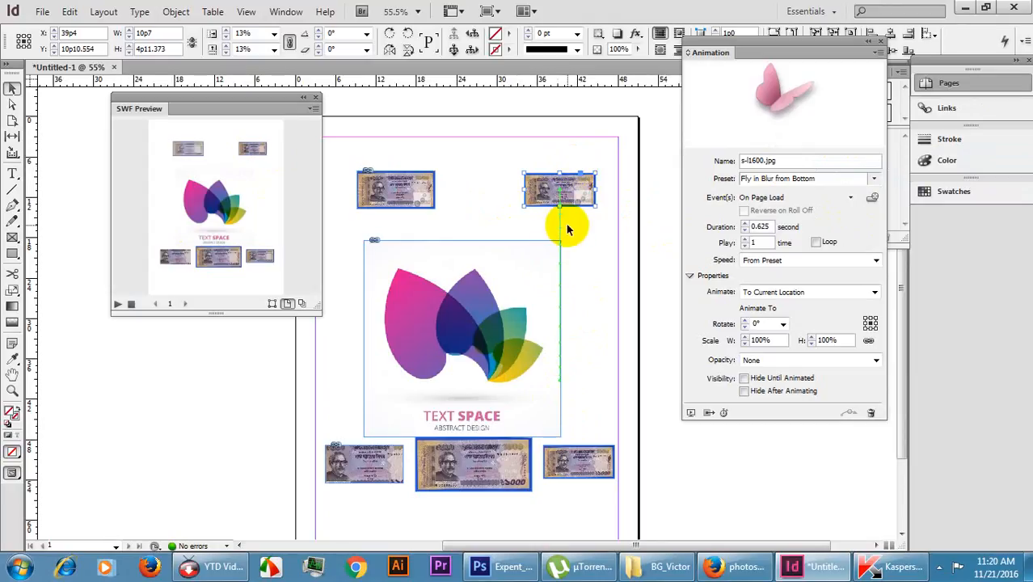
Try the Fly out Bottom animation preset on the lower-right banknote
click(575, 459)
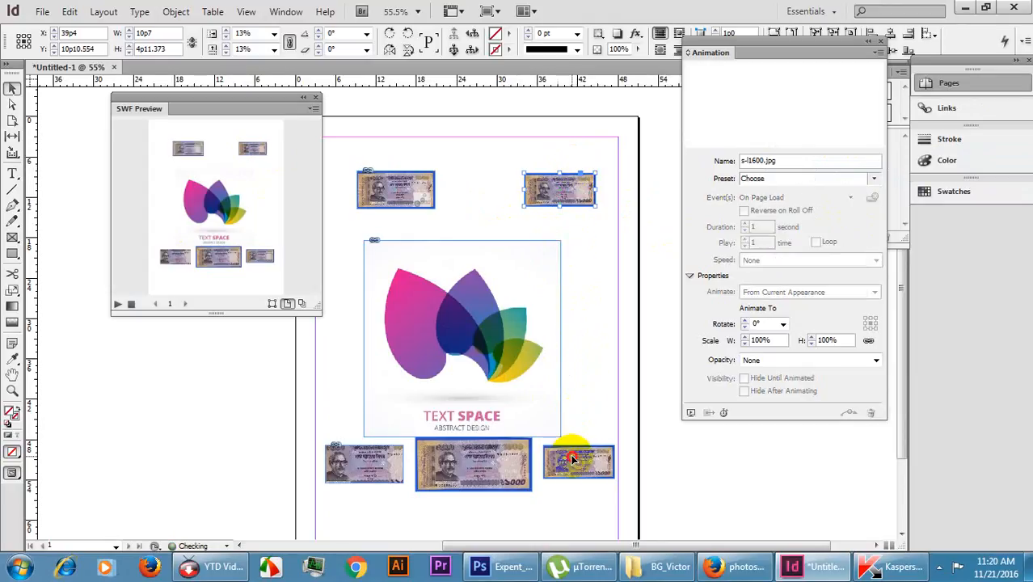
click(872, 179)
mouse_move(872, 184)
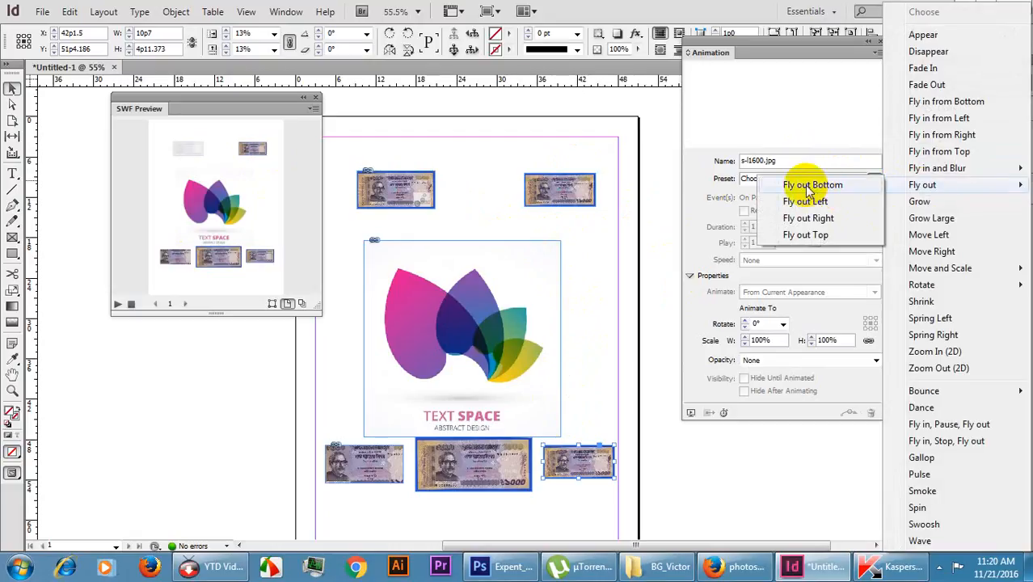
click(808, 189)
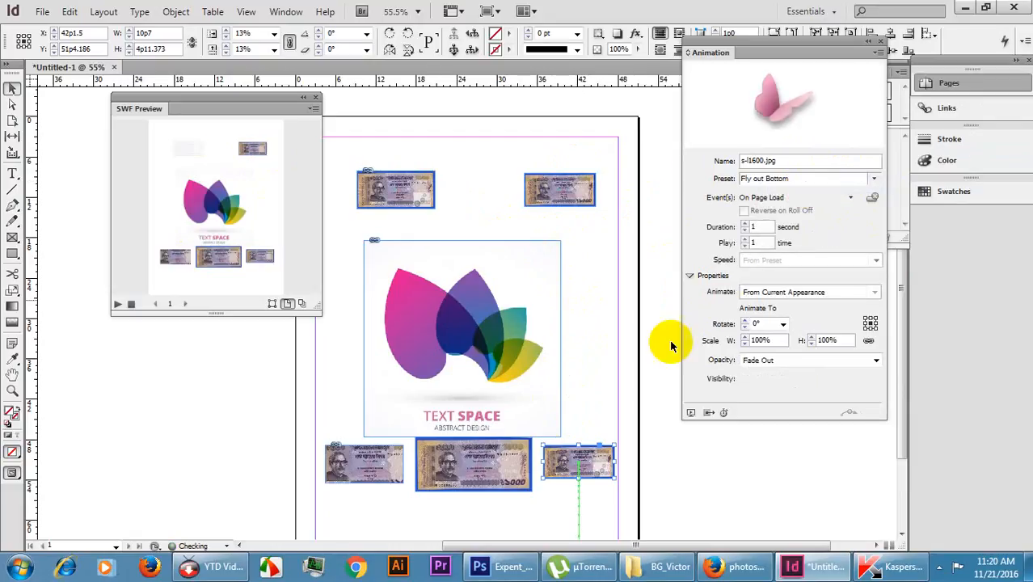
Assign the Fly in Blur from Top preset to the upper-right banknote and replay the SWF preview
click(572, 188)
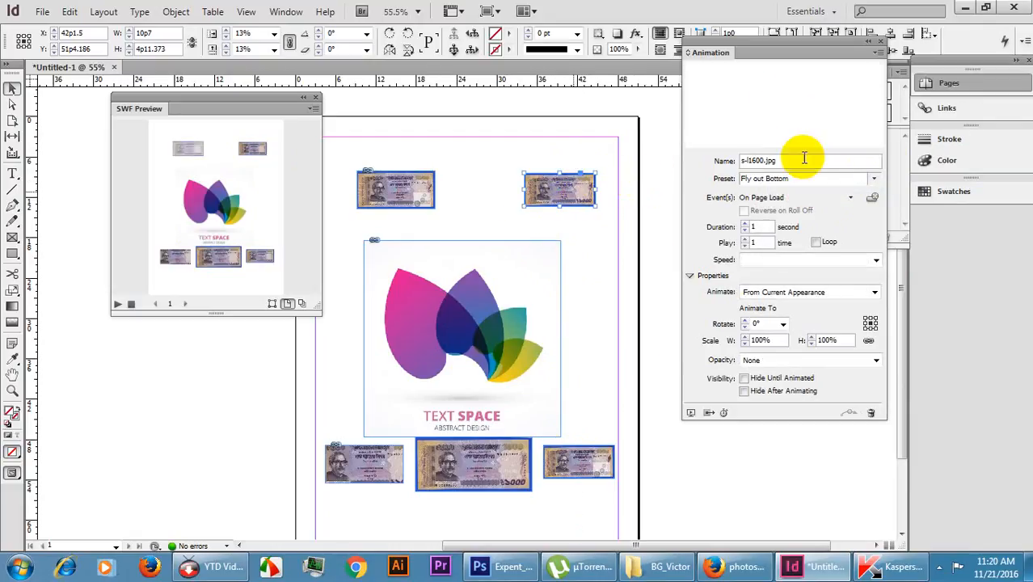
click(873, 179)
mouse_move(930, 177)
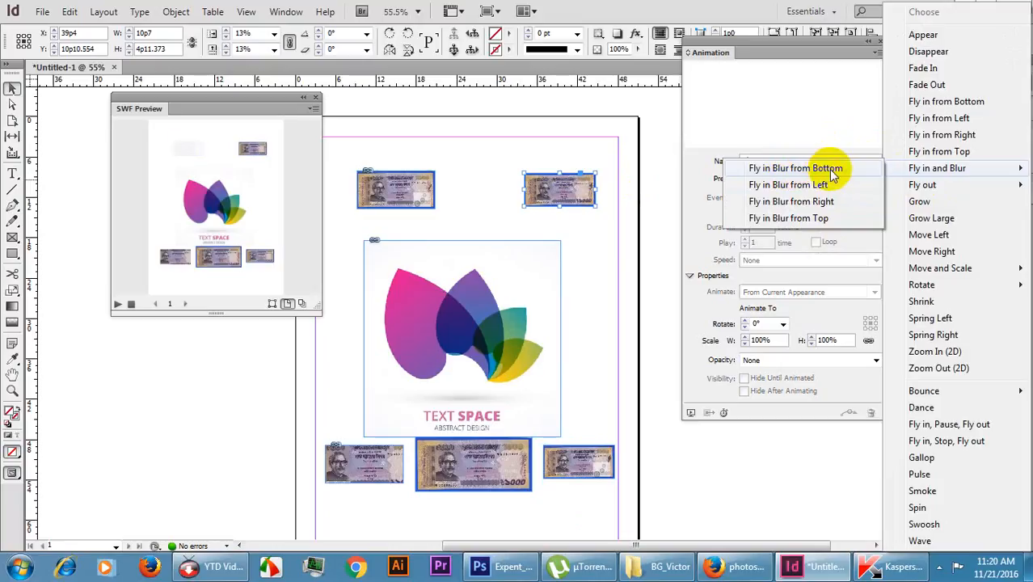
click(824, 216)
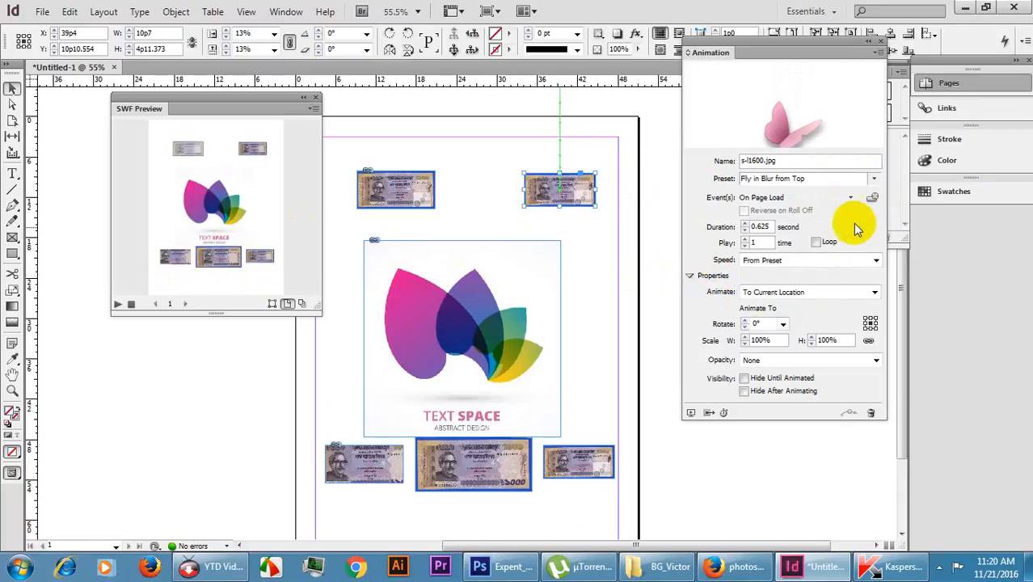
click(117, 304)
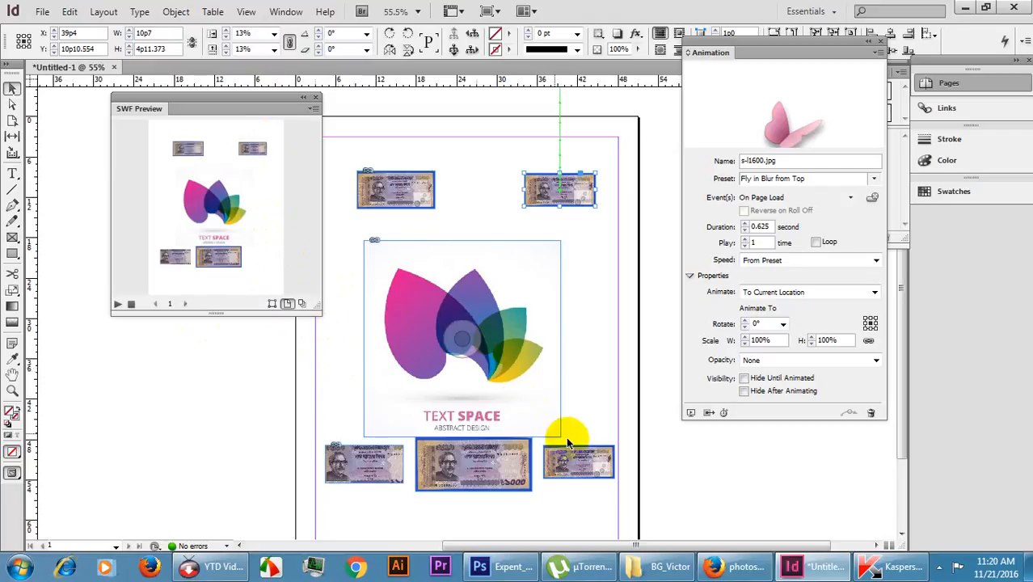
Try the Fly out Top preset on the lower-right banknote and replay the SWF preview
click(588, 462)
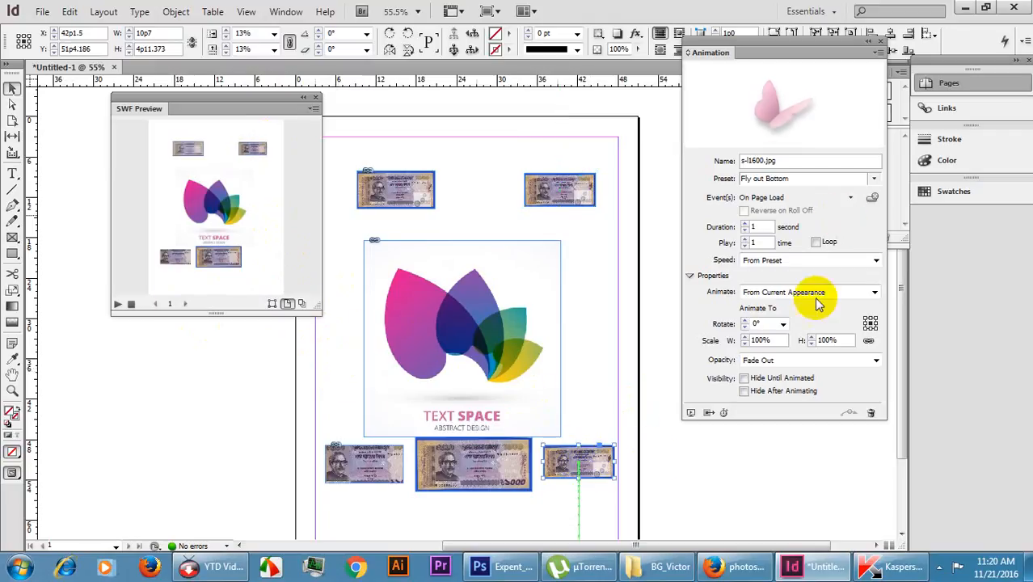
click(875, 179)
mouse_move(958, 187)
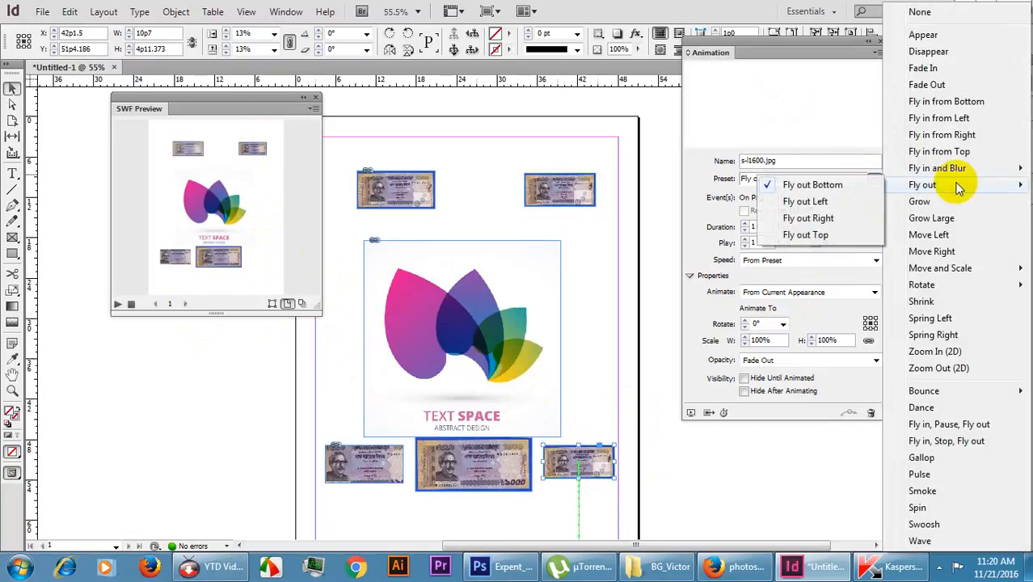
click(818, 235)
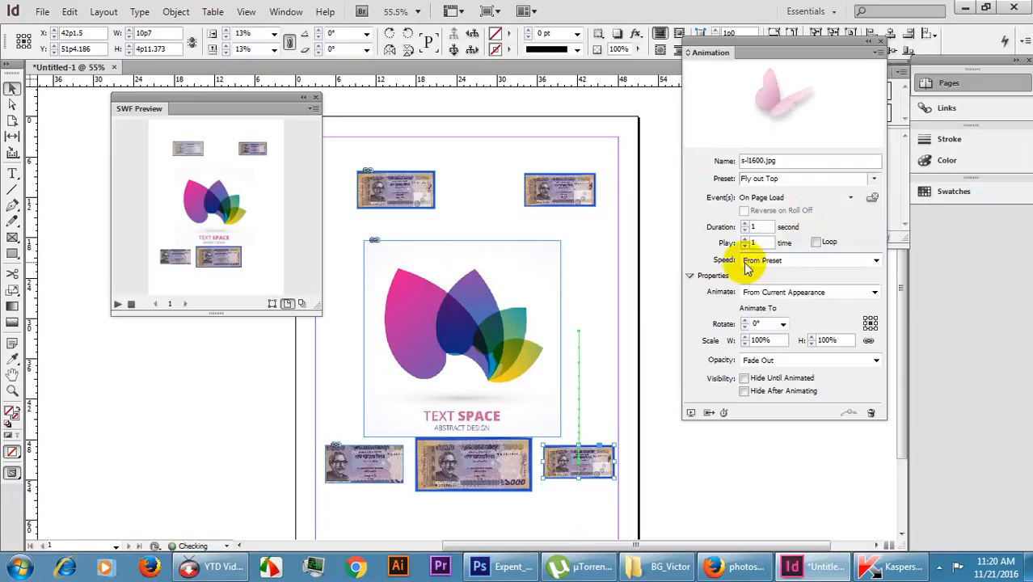
click(119, 305)
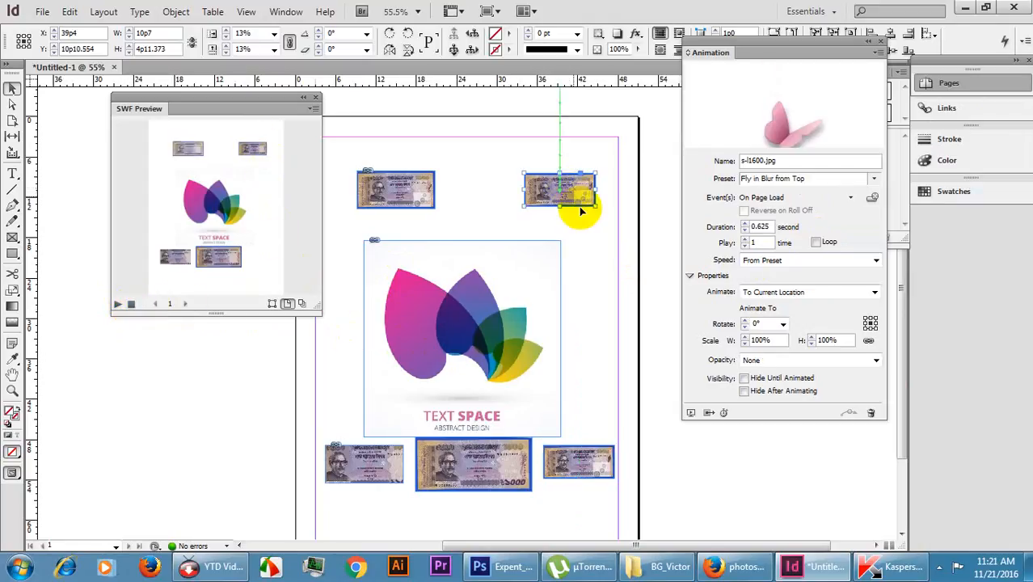
Enable Hide Until Animated for the lower-right and upper-right banknotes, then replay the SWF preview
click(596, 469)
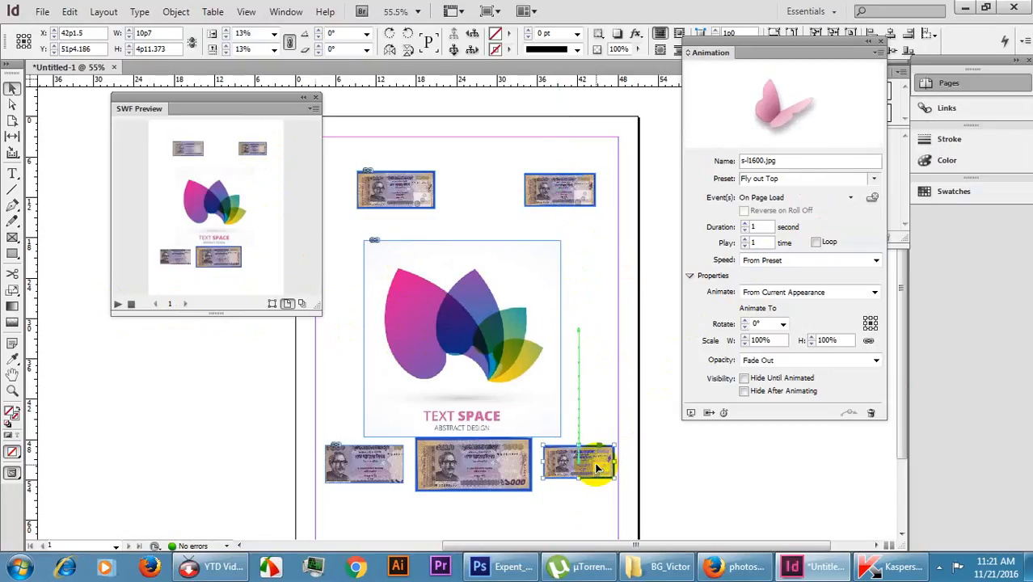
click(582, 191)
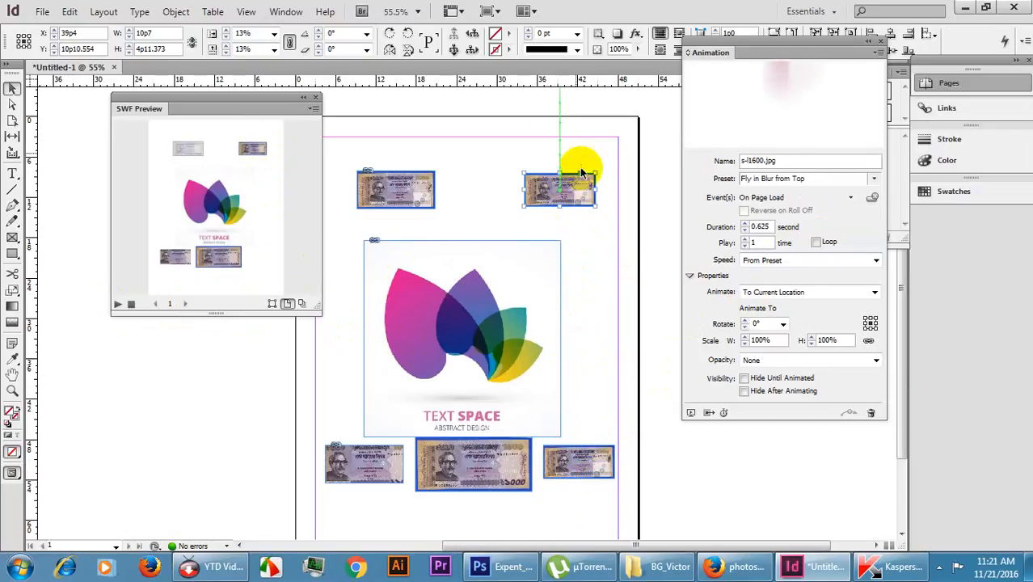
click(568, 471)
click(744, 377)
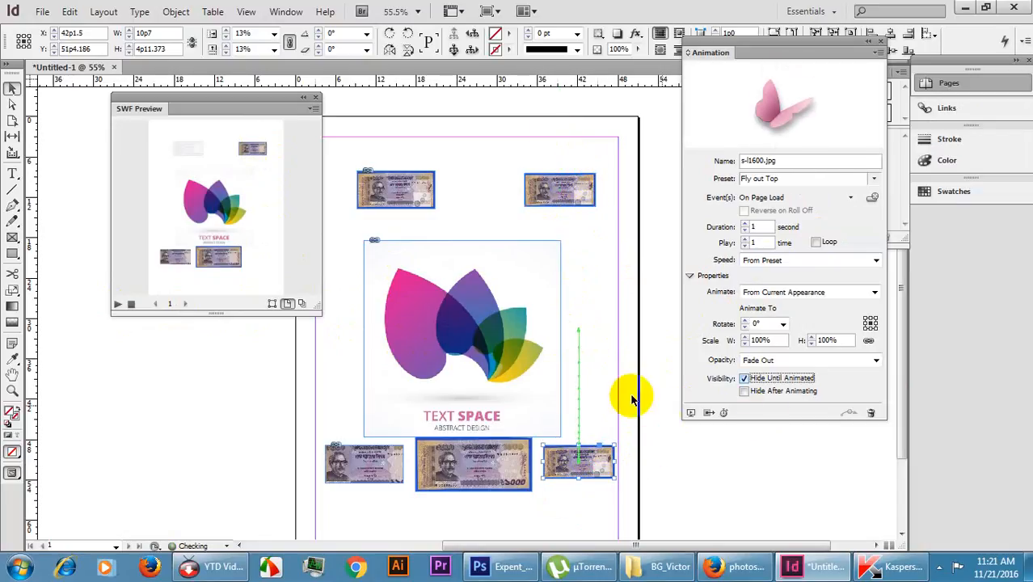
click(568, 188)
click(744, 377)
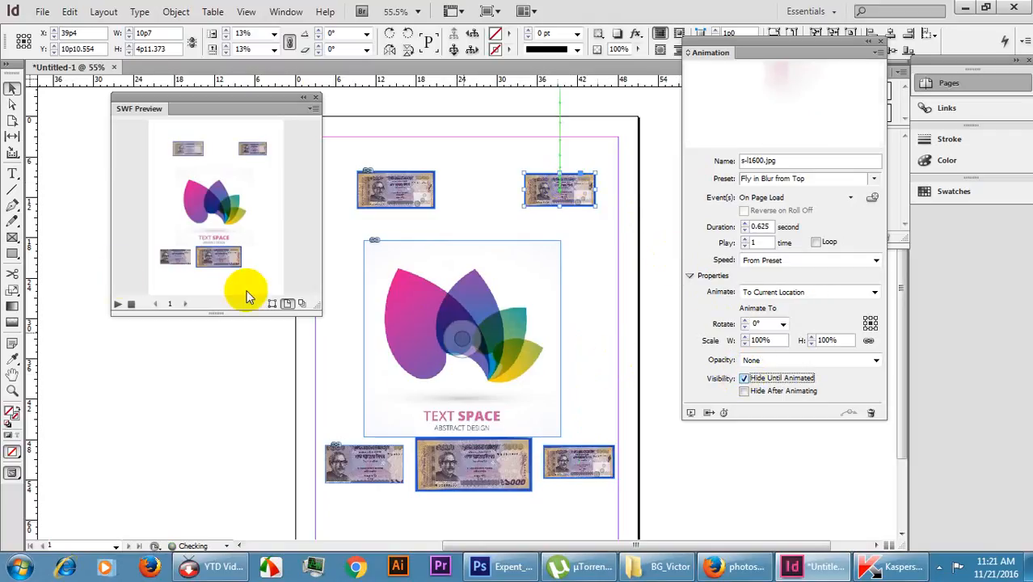
click(118, 304)
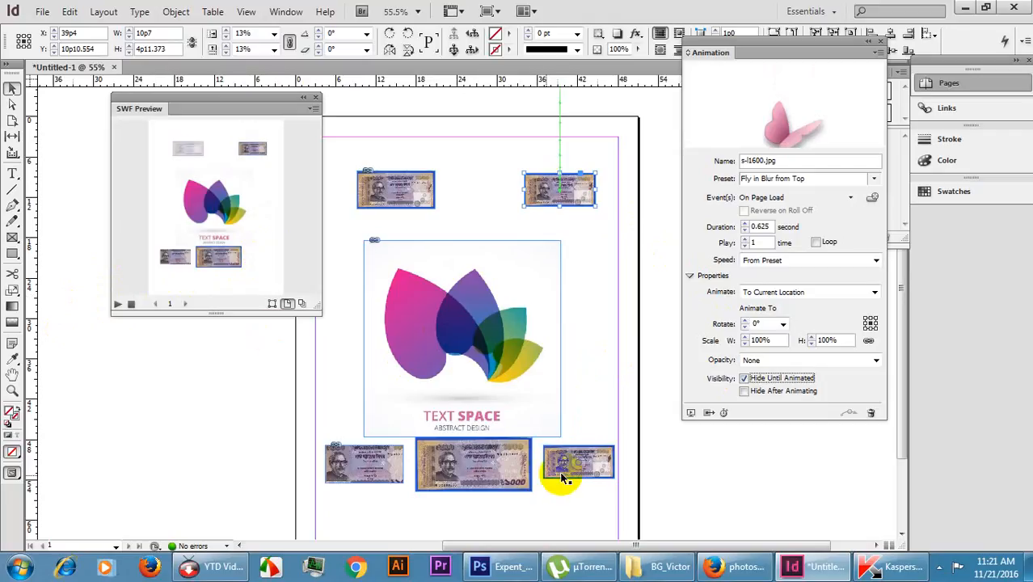
Reselect the lower-right banknote's frame and turn on Loop for its animation
click(582, 462)
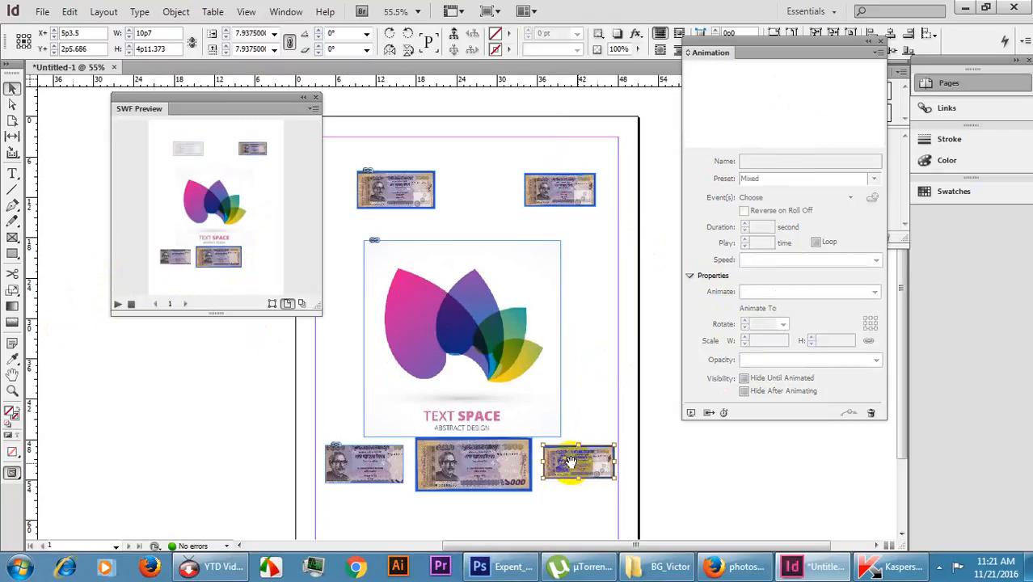
click(572, 471)
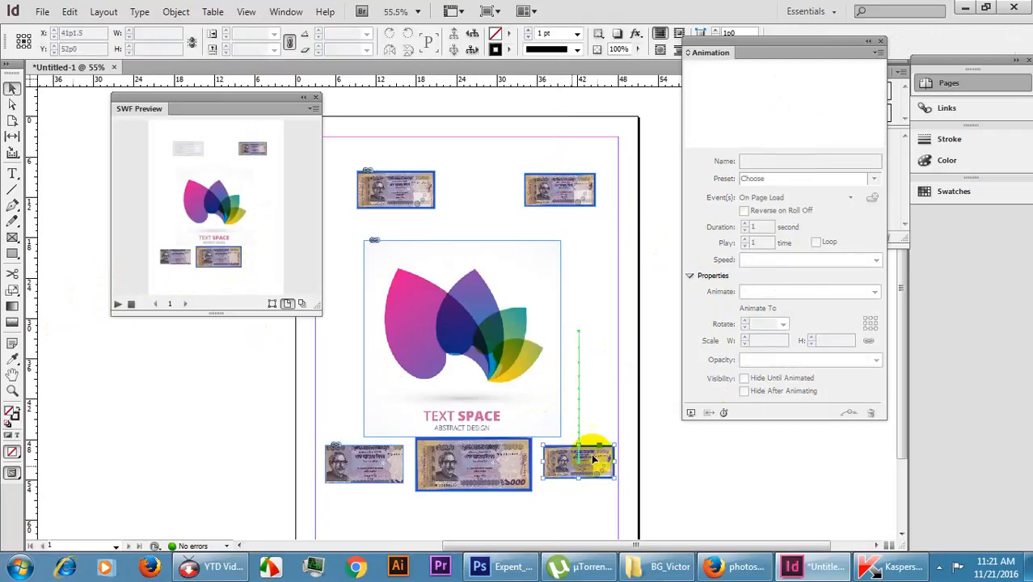
click(593, 458)
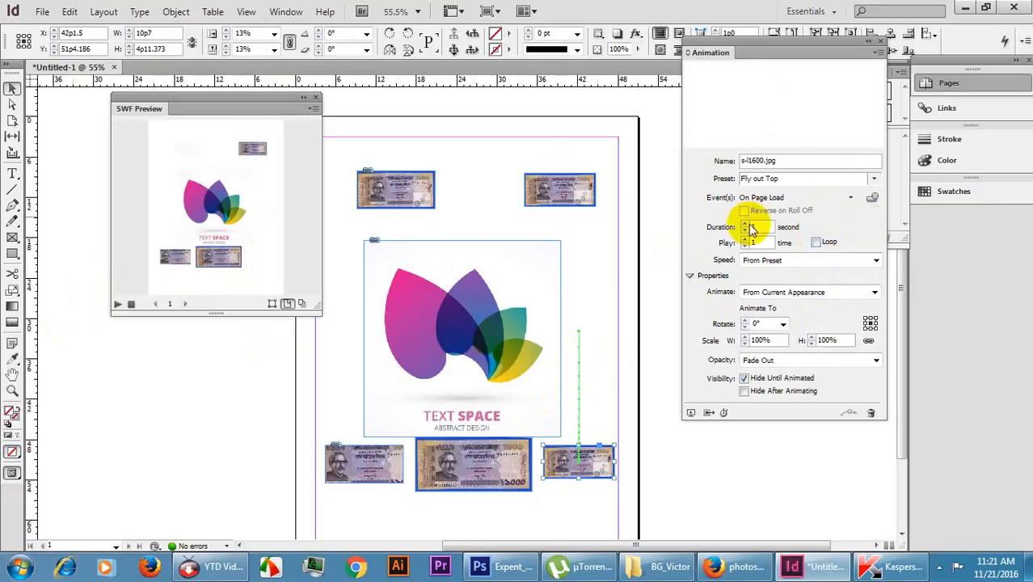
click(815, 243)
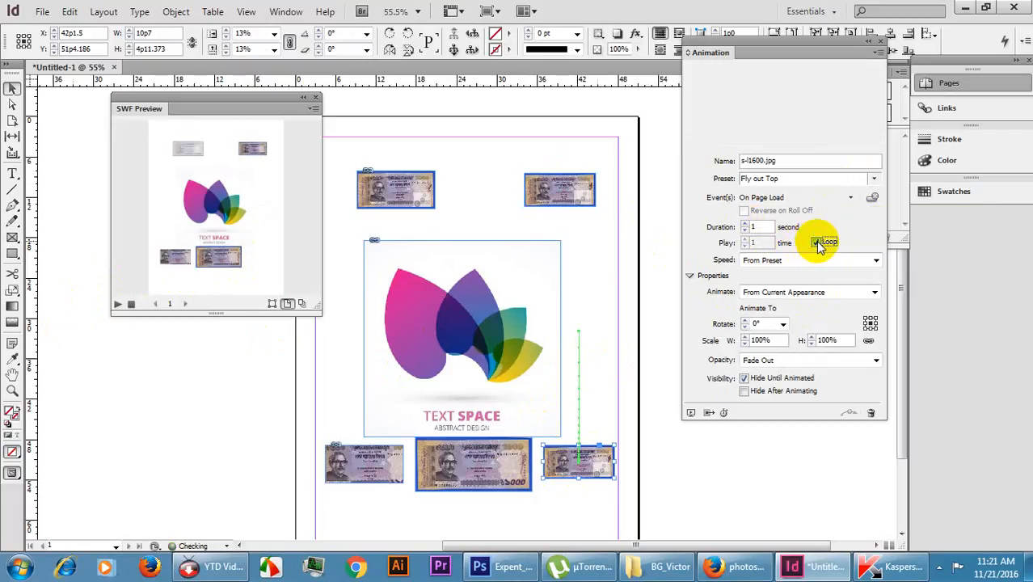
Try the Fly in Blur from Left preset on the lower-right banknote, and assign Fly in Blur from Right instead
click(873, 181)
mouse_move(965, 167)
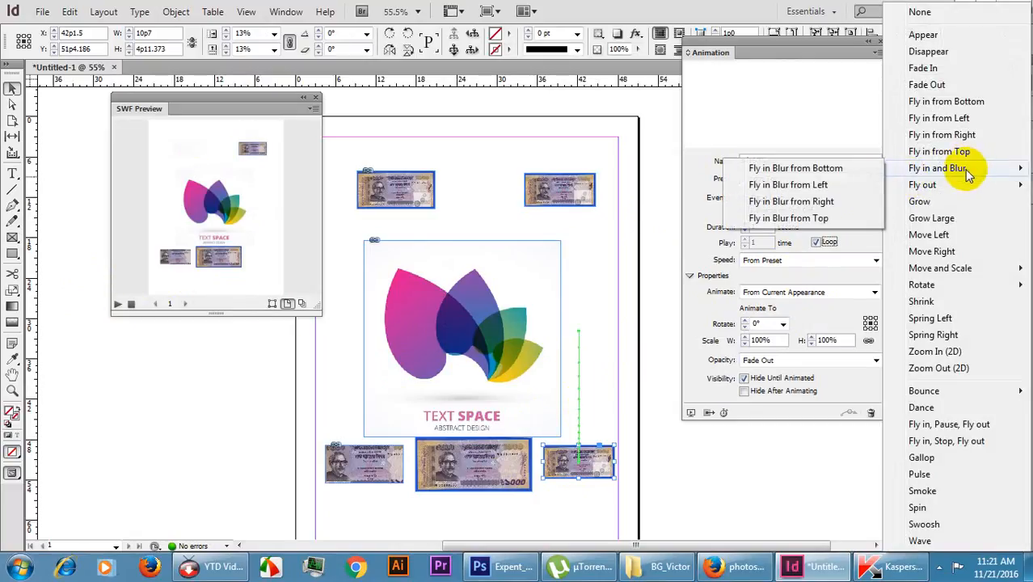
click(823, 186)
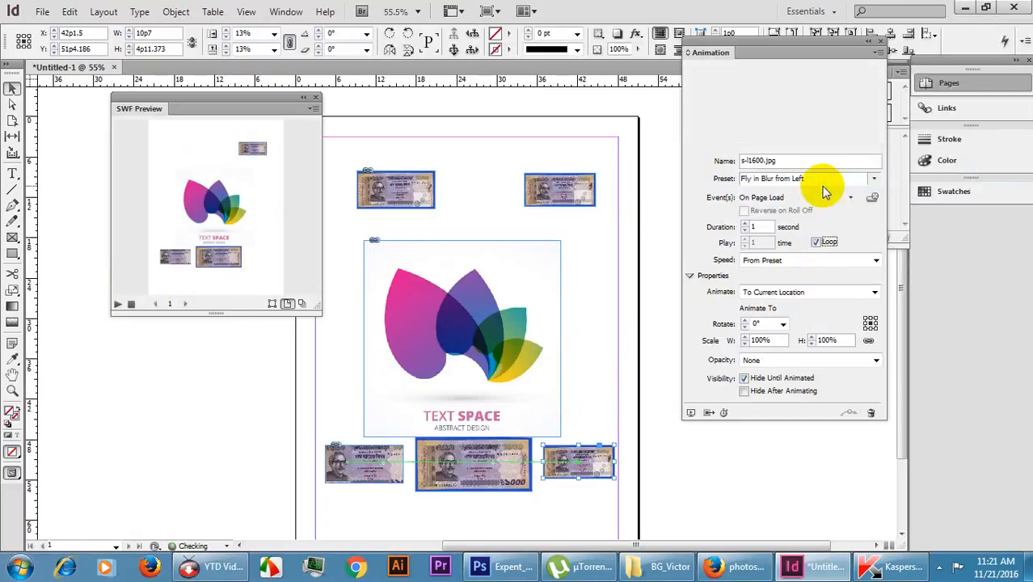
click(875, 180)
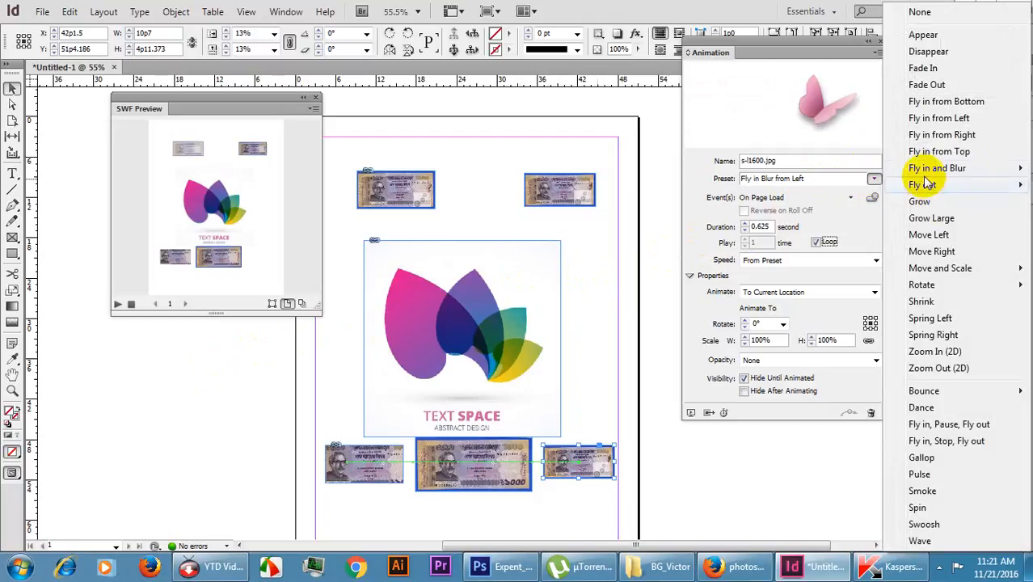
mouse_move(922, 167)
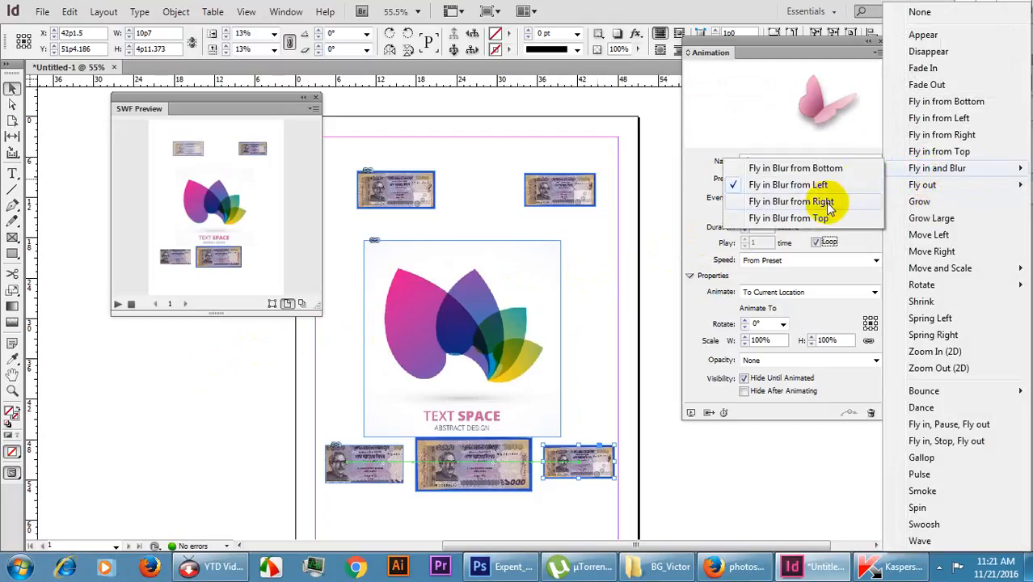
click(829, 203)
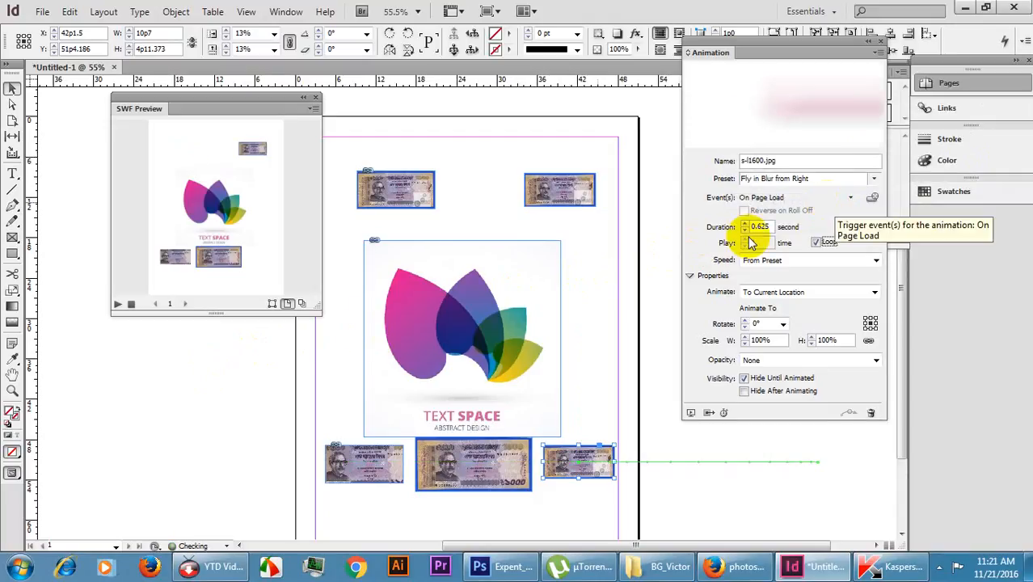
Replay the SWF preview, then set the animation speed of the lower-right banknote to None
click(118, 305)
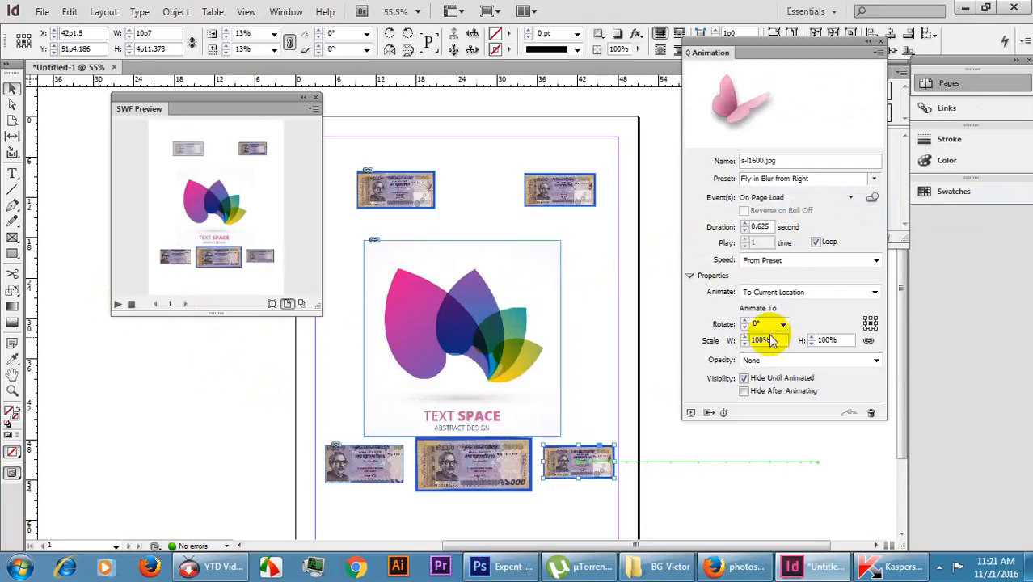
click(819, 292)
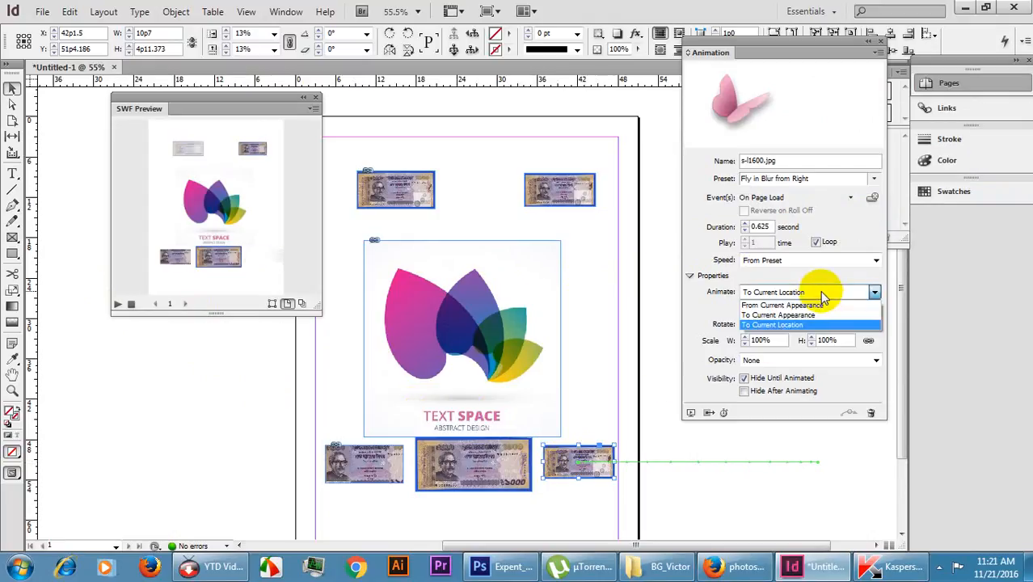
click(776, 260)
click(775, 261)
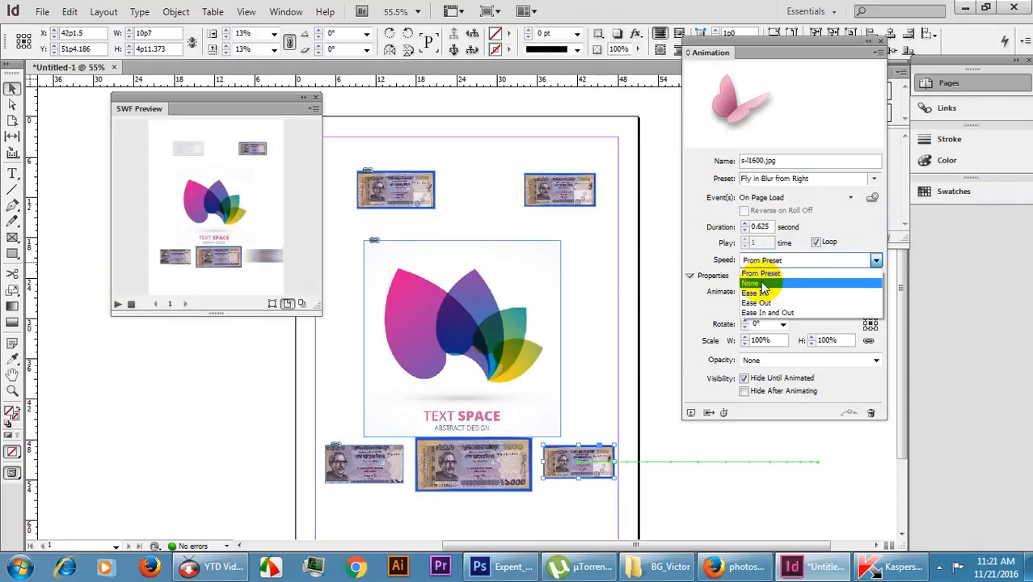
click(754, 283)
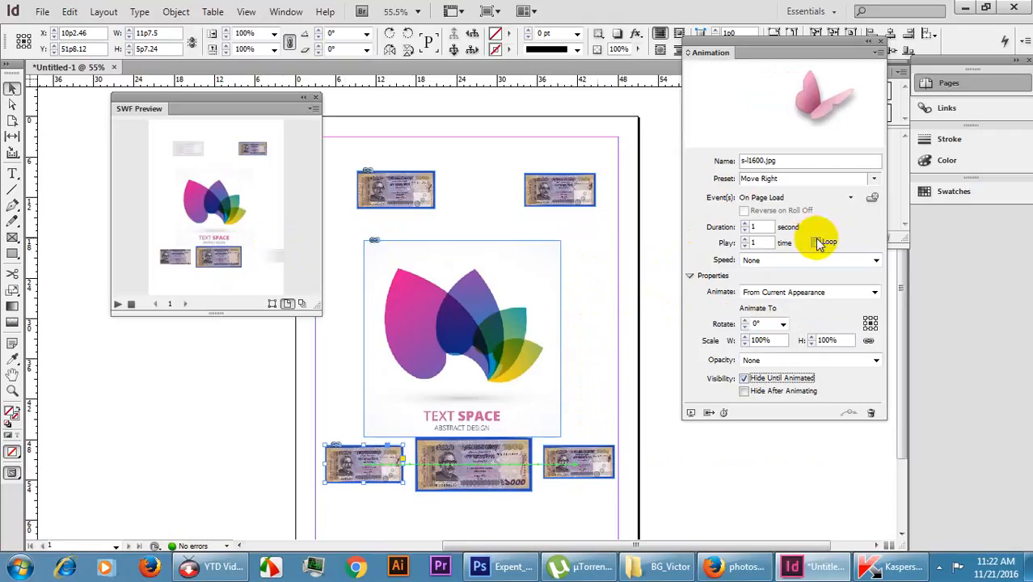
Turn on Loop for the upper-right banknote's animation and replay the SWF preview
click(117, 303)
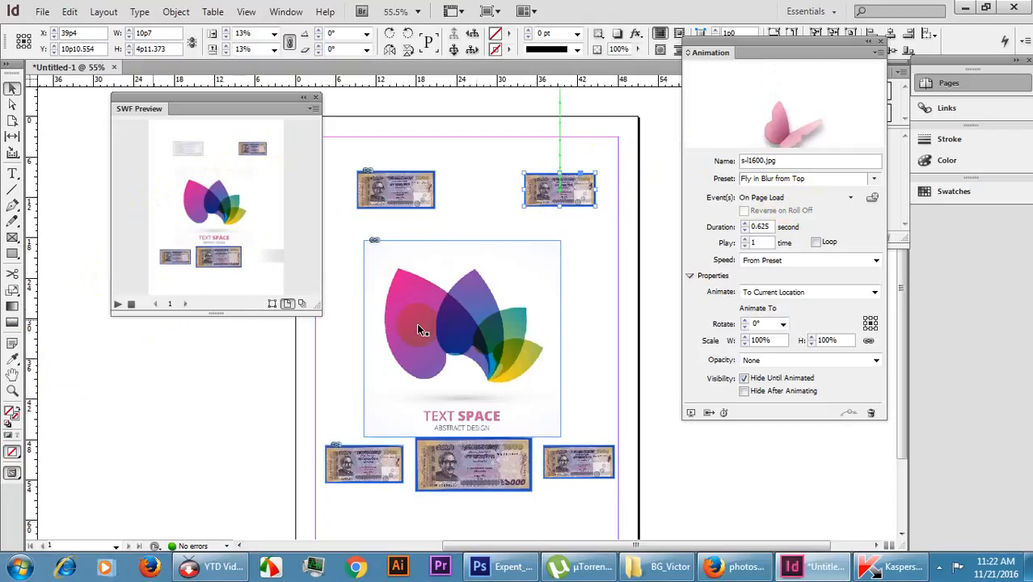
click(818, 243)
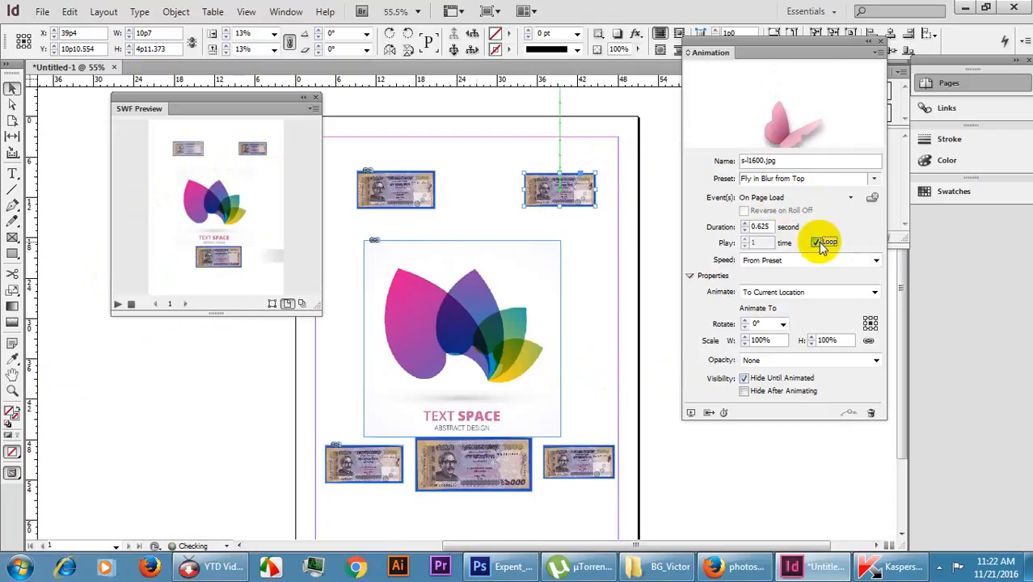
click(116, 306)
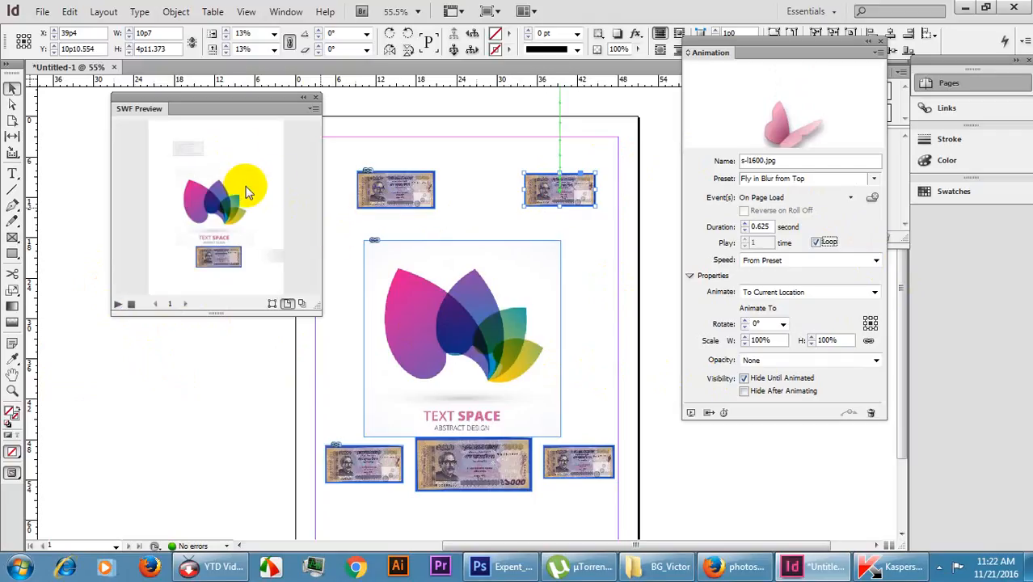
Select the lower-centre banknote's frame and assign it the Disappear animation preset
click(443, 468)
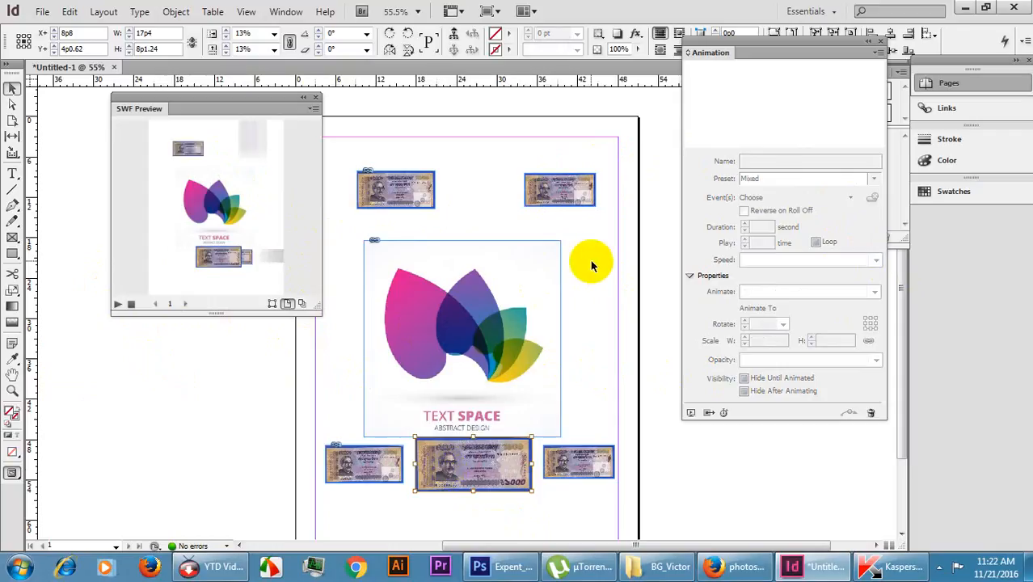
click(591, 259)
click(447, 457)
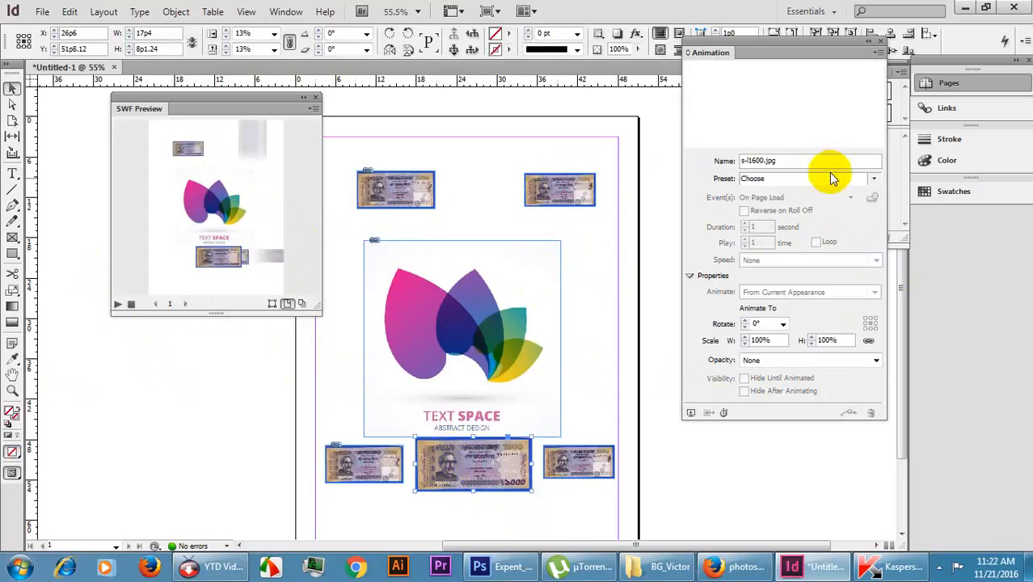
click(876, 178)
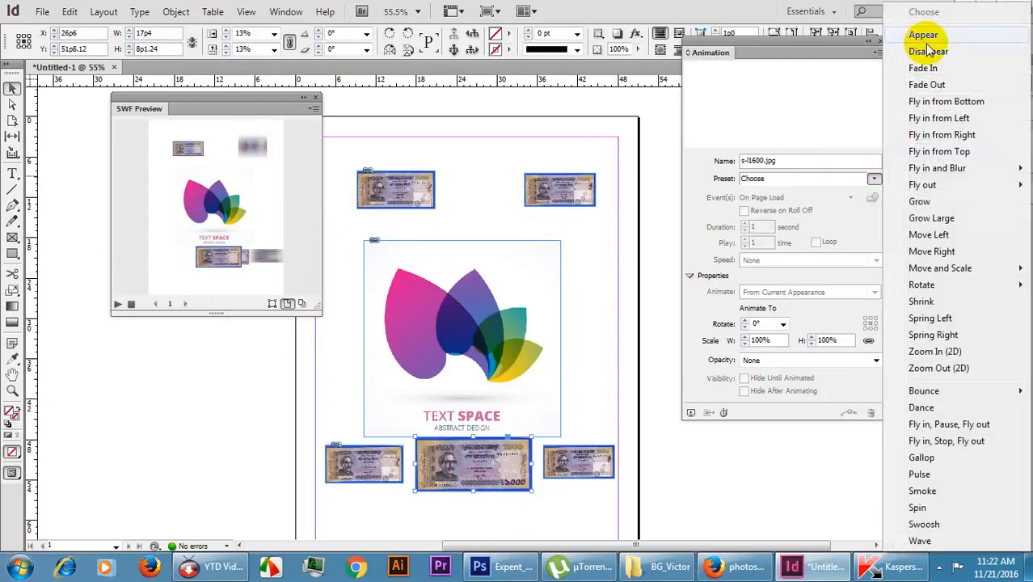
click(928, 51)
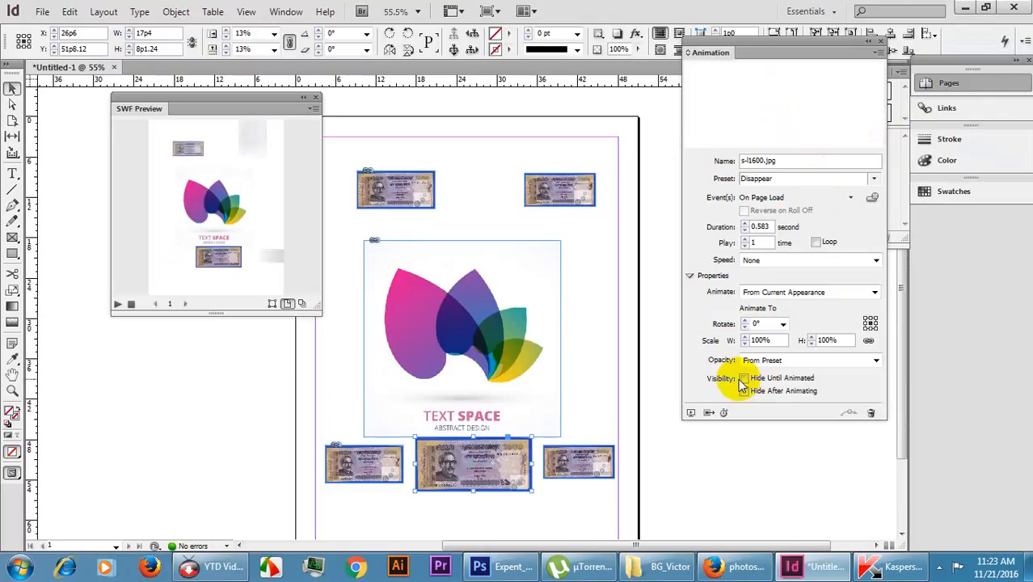
Enable Loop and Hide Until Animated for the lower-centre banknote, then replay the SWF preview
click(815, 242)
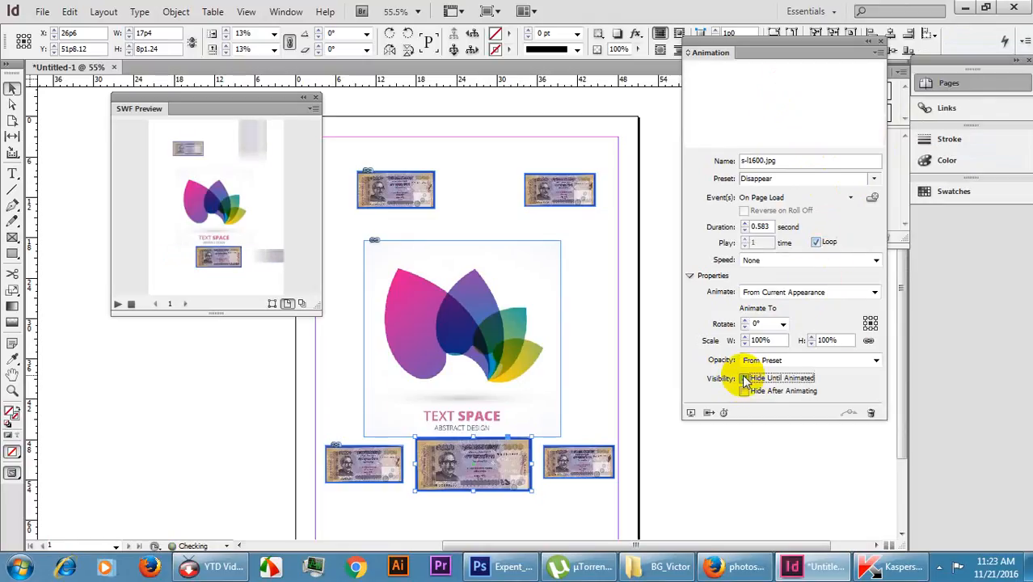
click(744, 379)
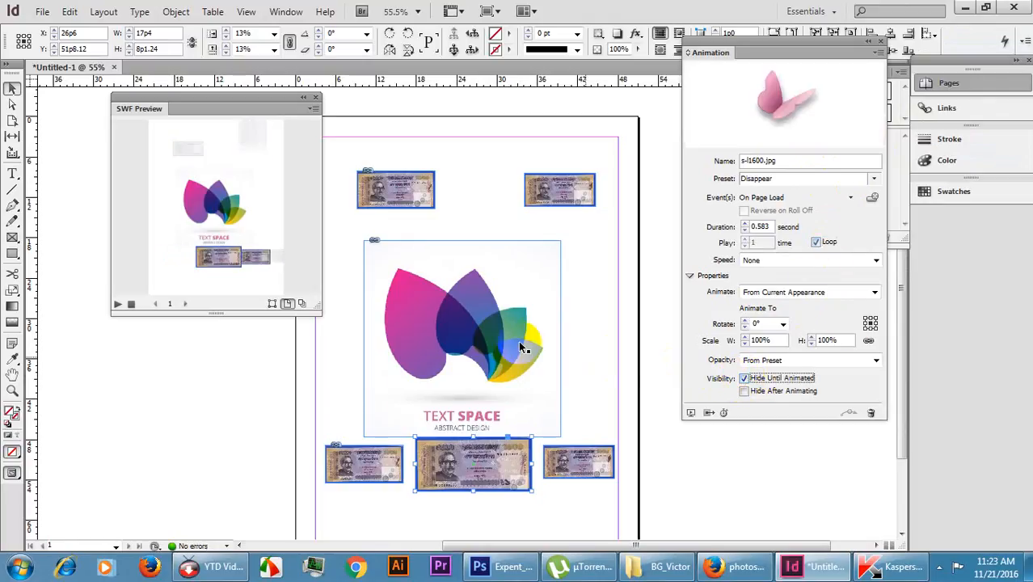
click(118, 305)
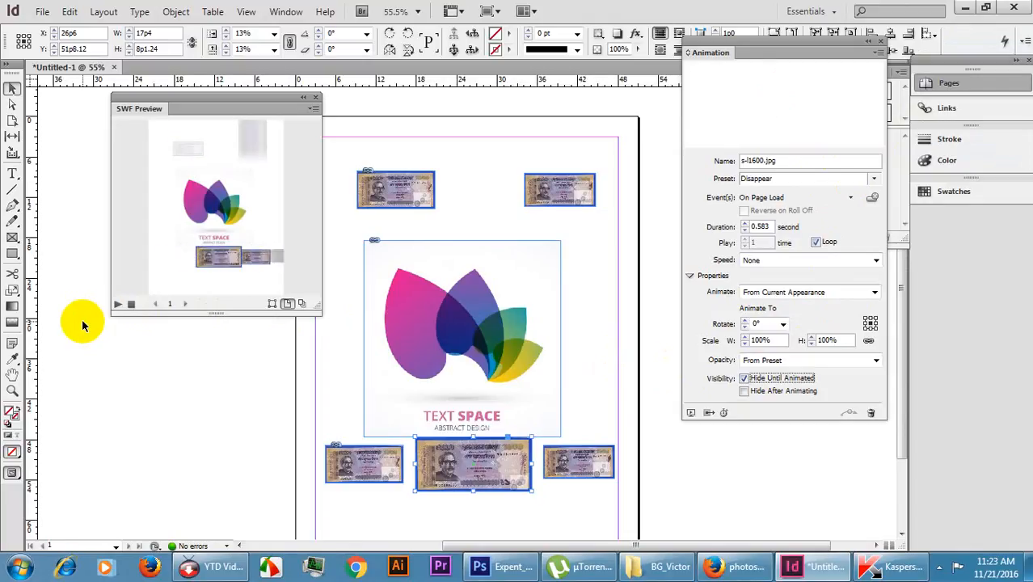
Assign the Grow animation preset to the central petal logo image and turn on Loop
click(476, 317)
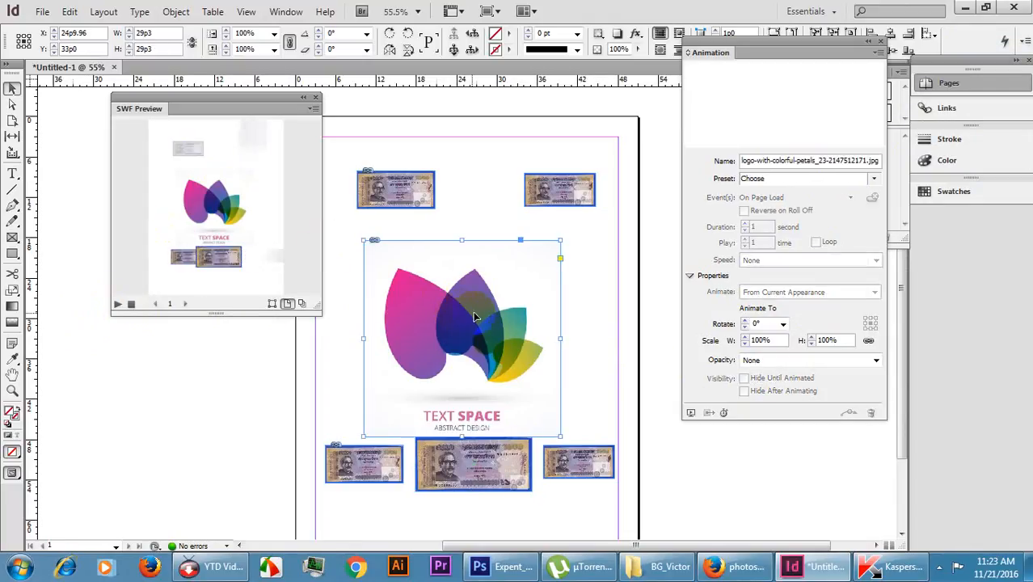
click(870, 178)
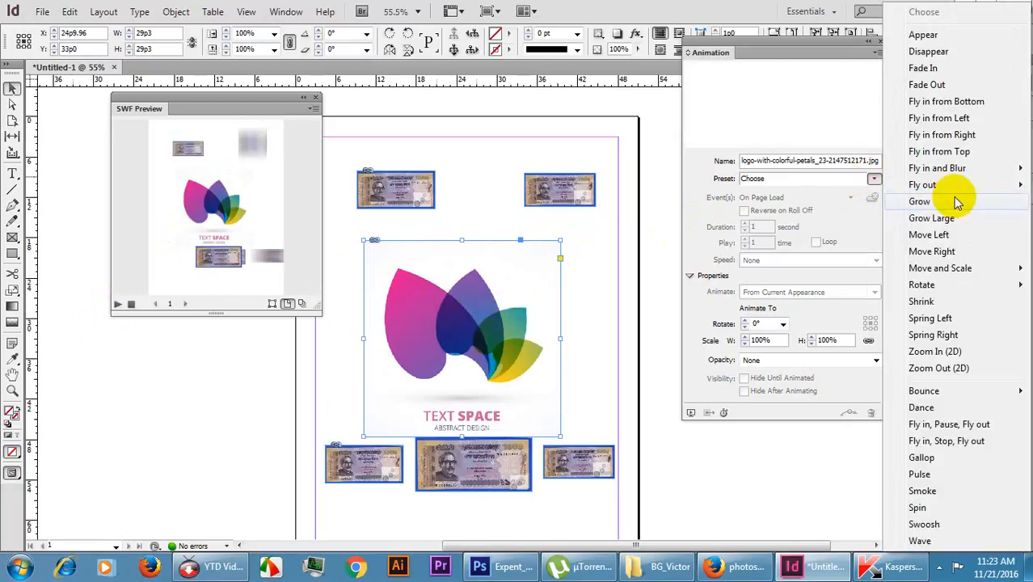
click(954, 200)
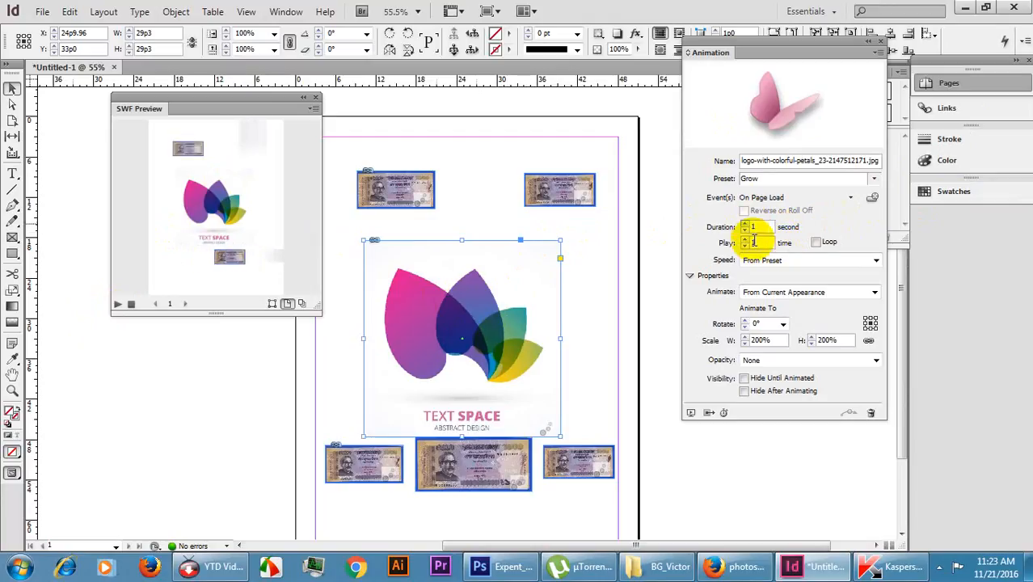
click(817, 244)
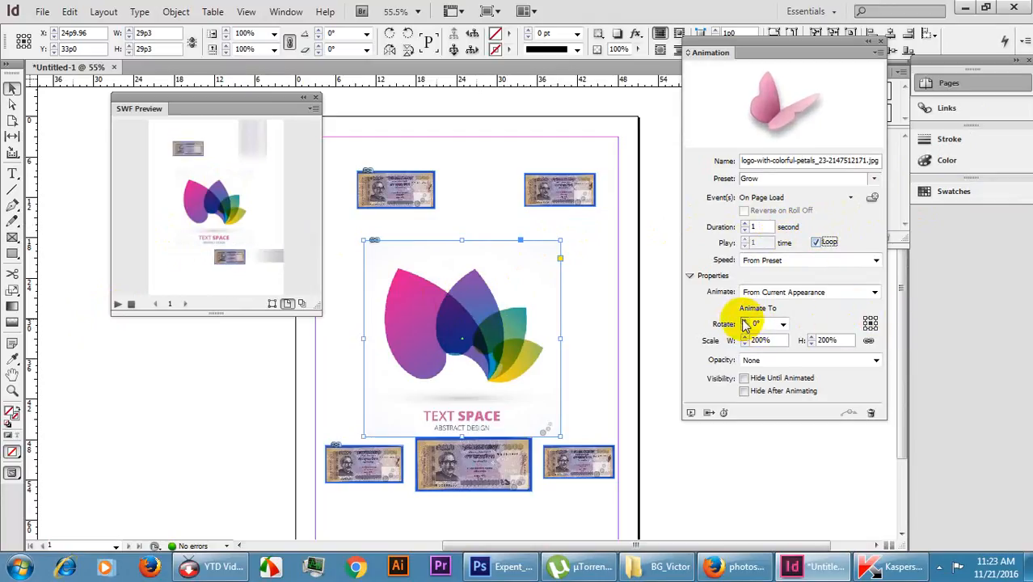
Set the logo animation's rotation to 60°, enable Hide Until Animated, and replay the SWF preview
click(783, 324)
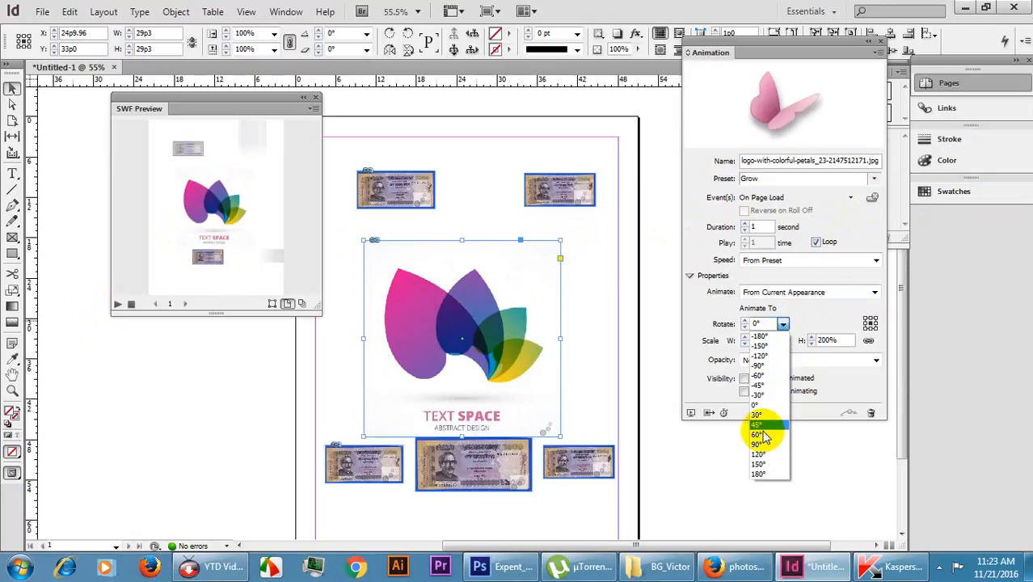
click(760, 435)
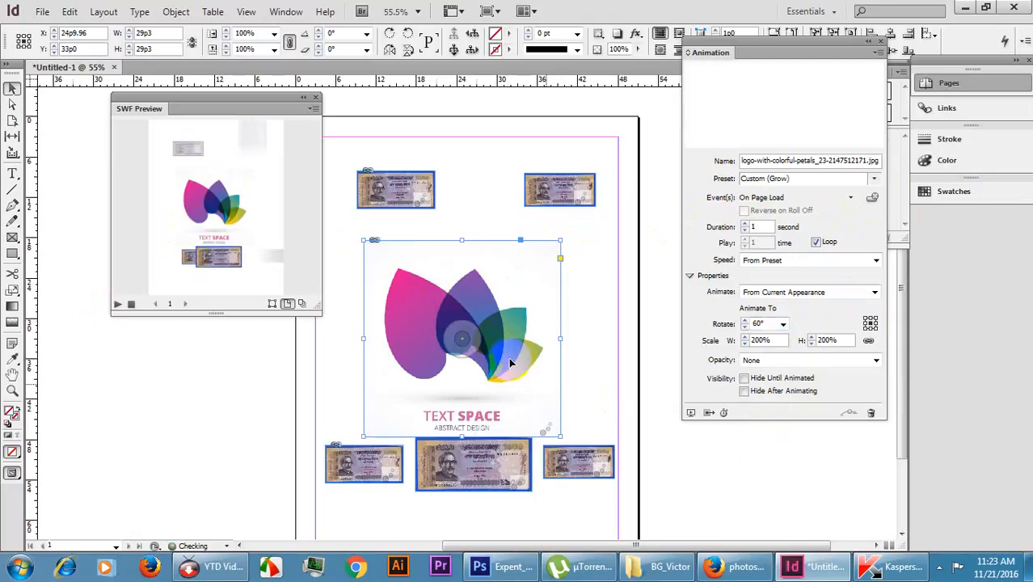
click(743, 380)
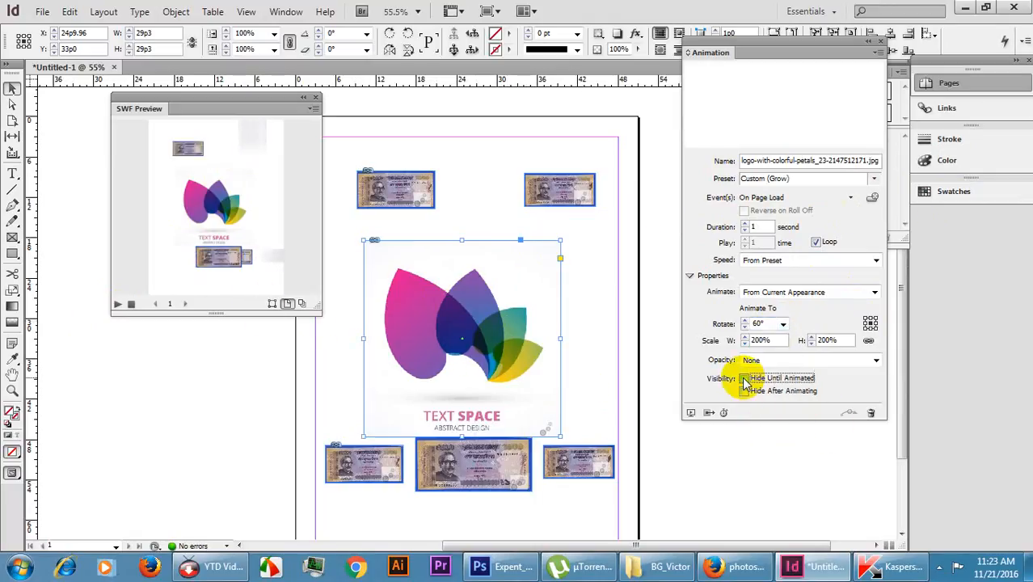
click(119, 304)
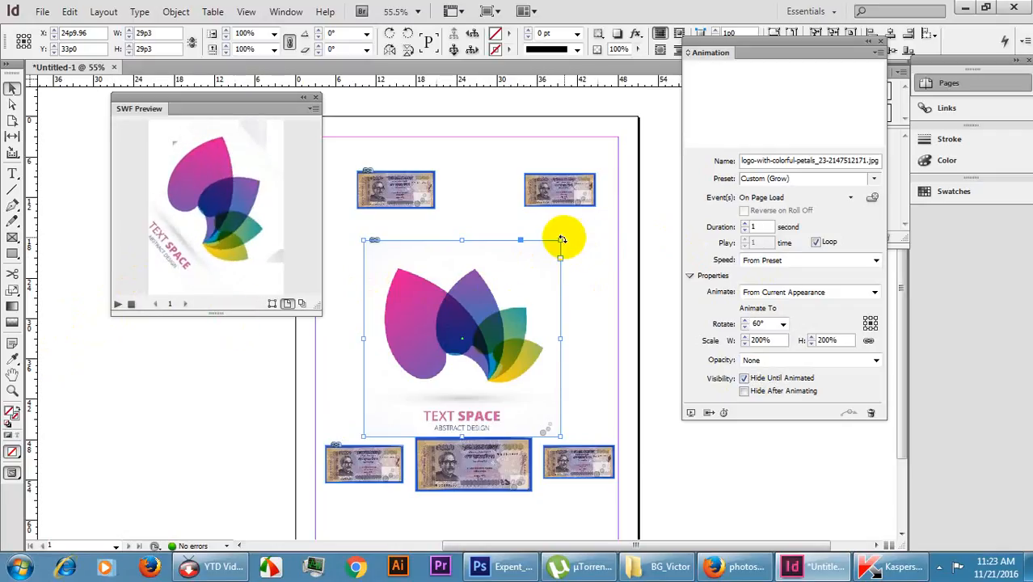
Shrink the logo image's frame around its centre to about 22p0 by 22p0, then deselect it
drag(558, 239, 503, 265)
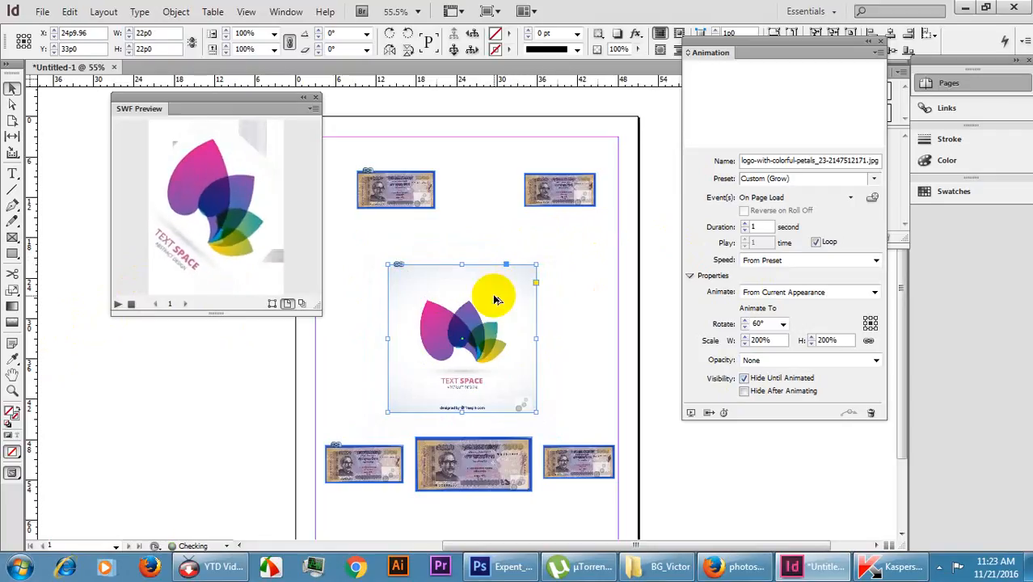
click(555, 318)
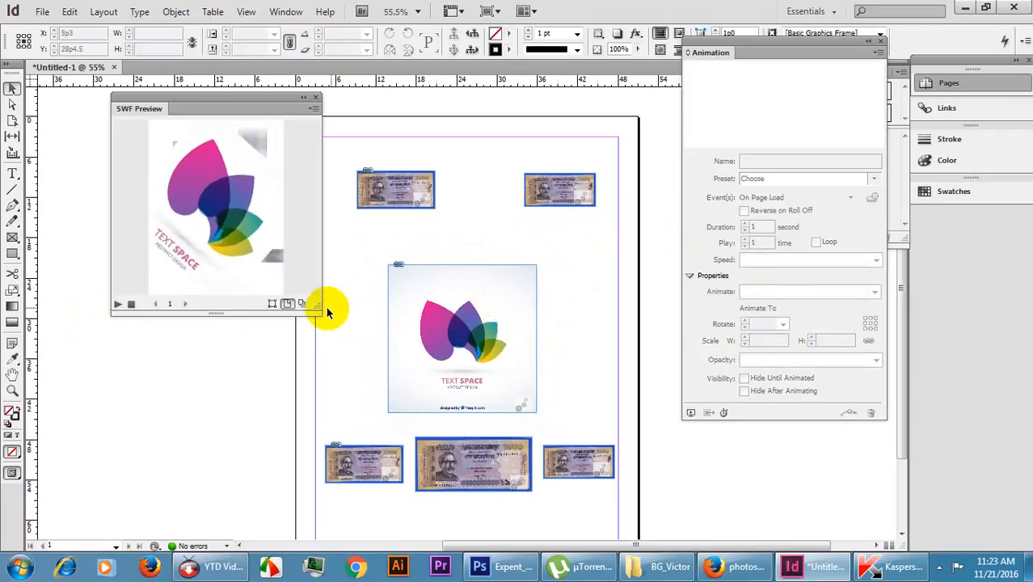
Replay the SWF preview, enlarge it to watch the page's animations, and collapse it
click(117, 305)
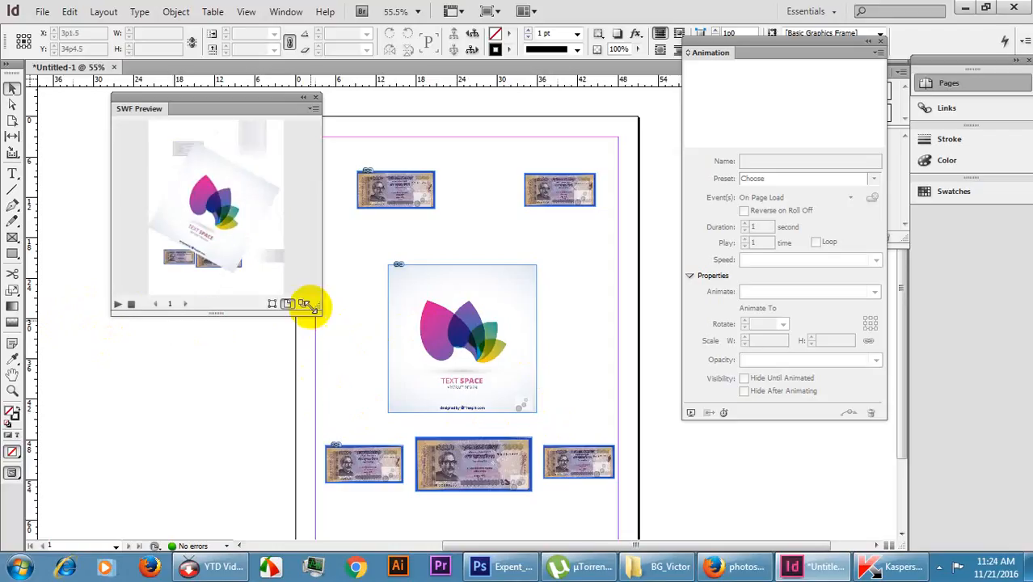
drag(318, 314, 701, 445)
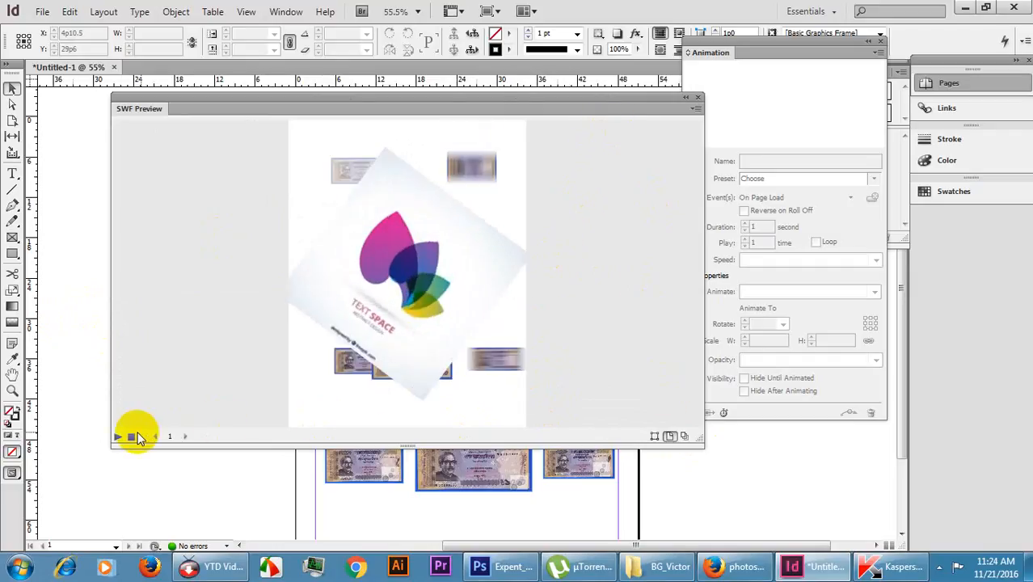
click(686, 98)
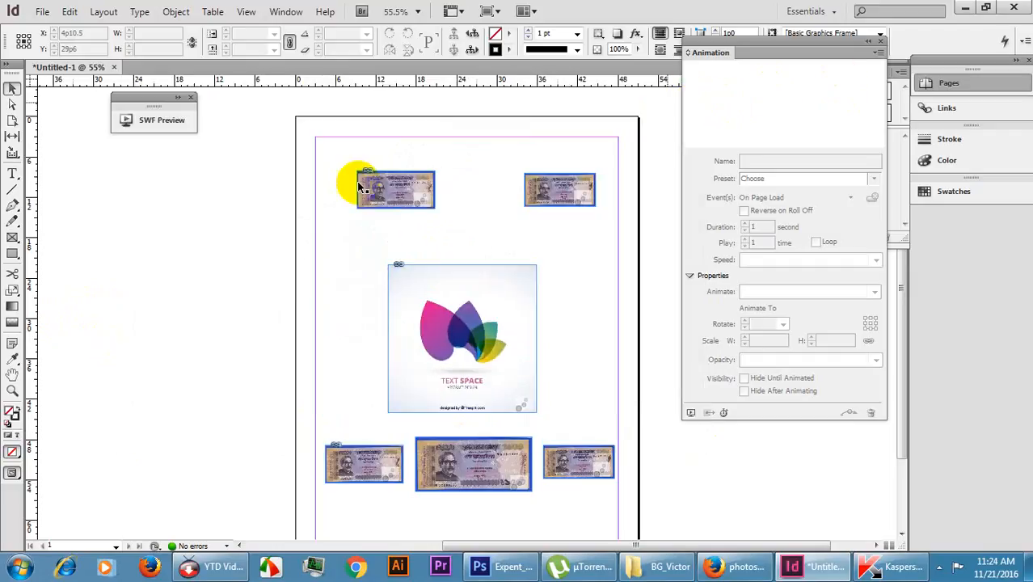
Start exporting the document to the Desktop as a Flash Player (SWF) file named Indesign, continuing to the SWF export options
click(42, 14)
click(84, 266)
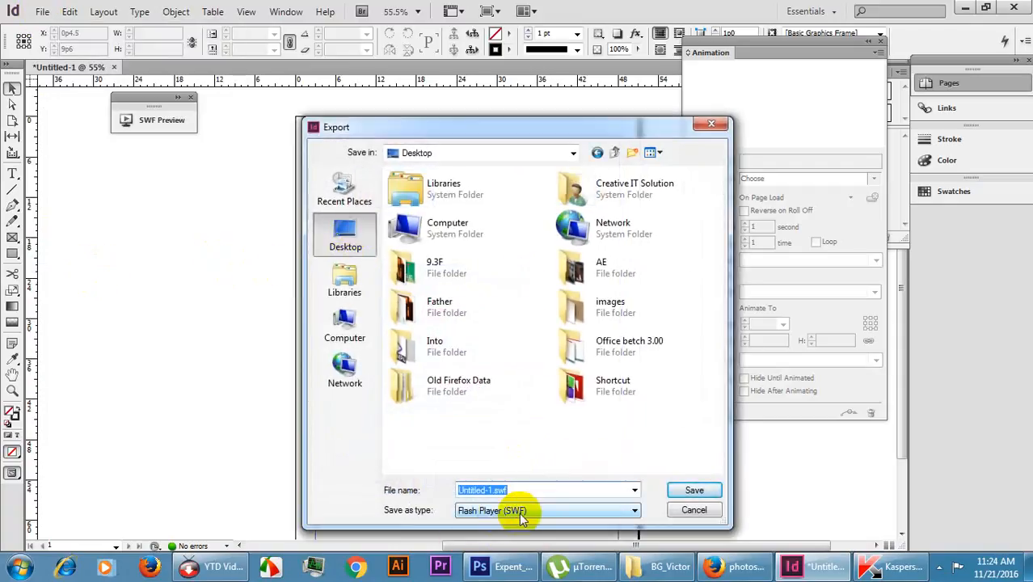
click(520, 512)
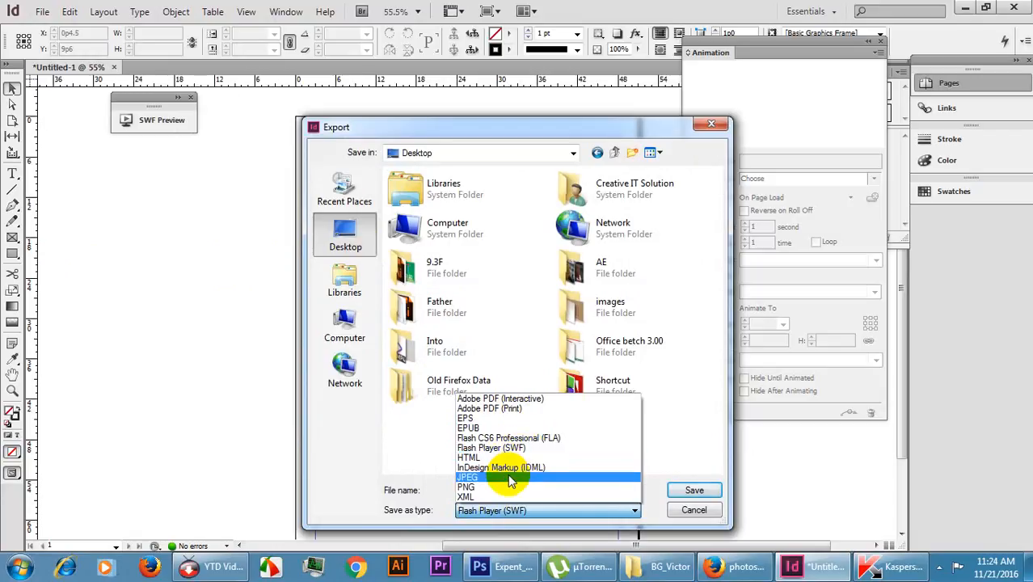
click(516, 449)
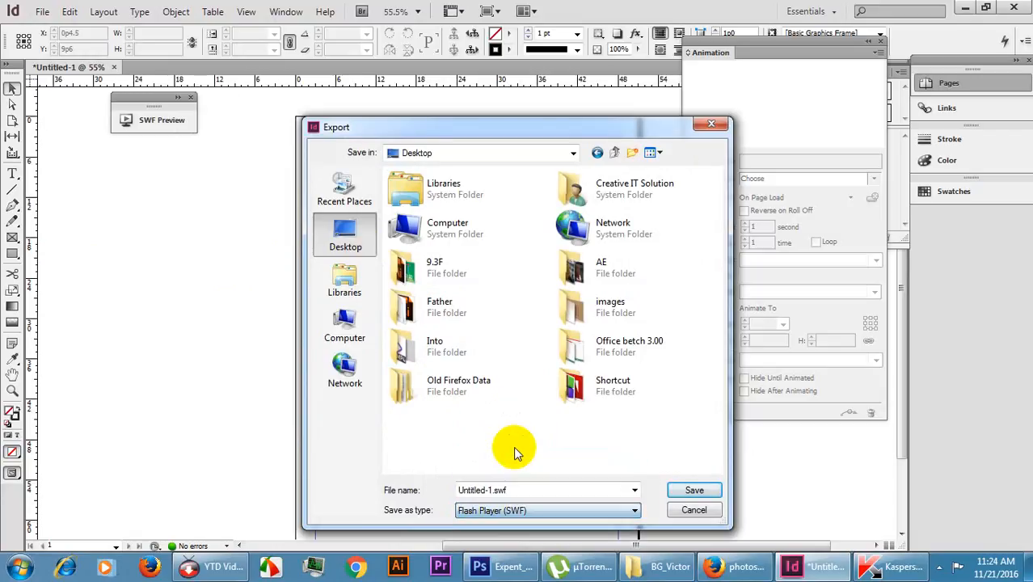
drag(517, 496, 335, 503)
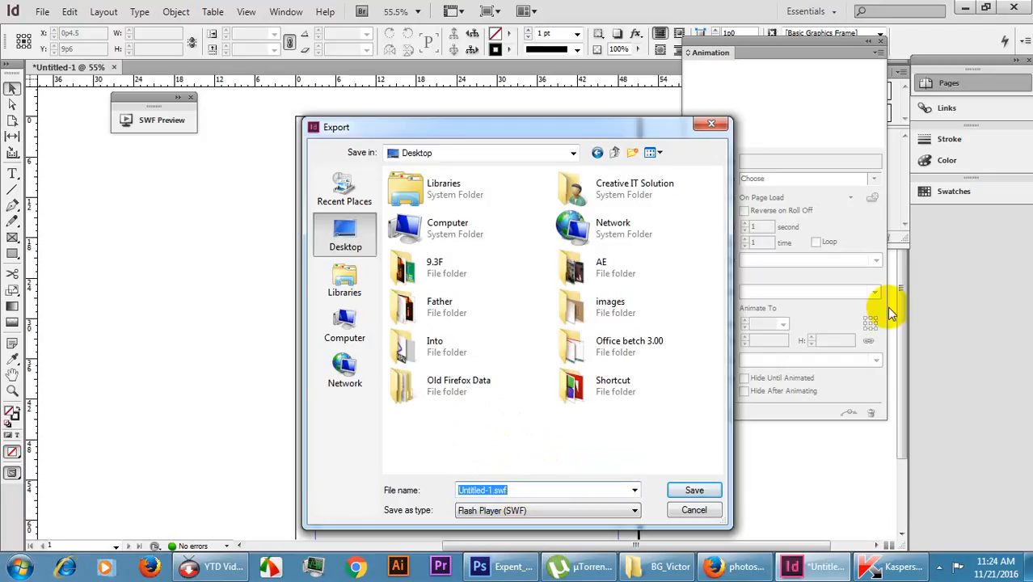
text(In)
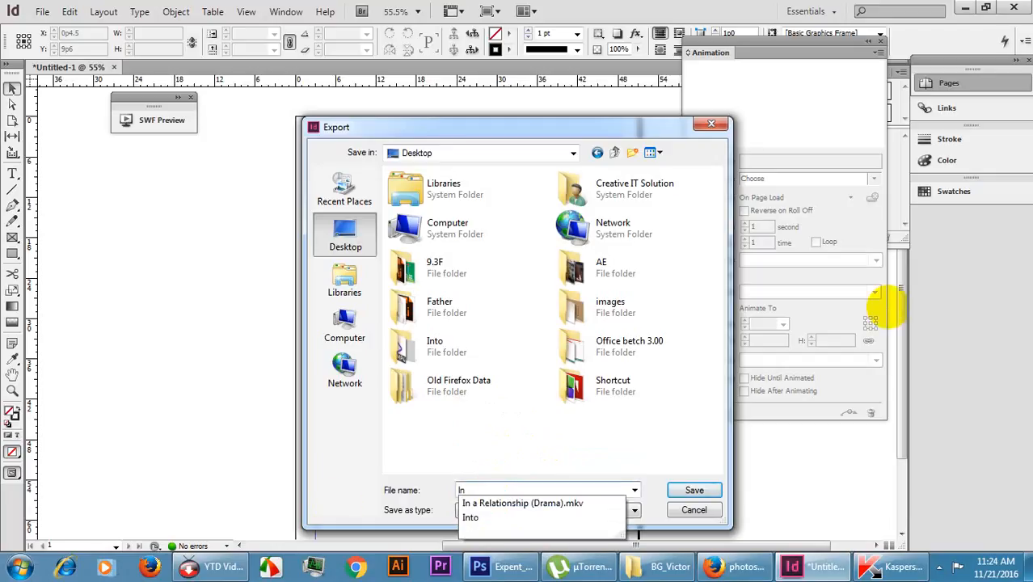
text(desig)
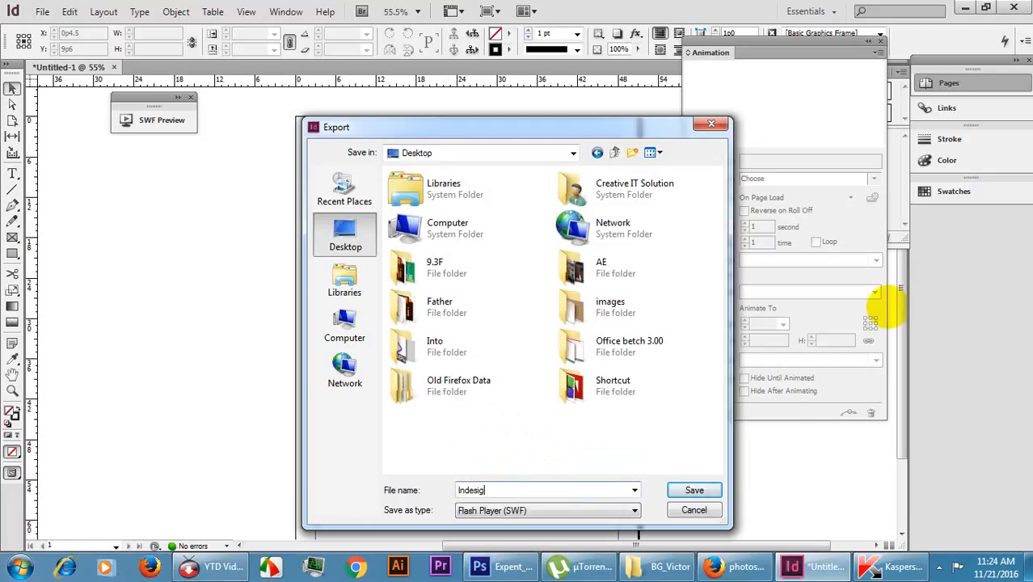
text(n)
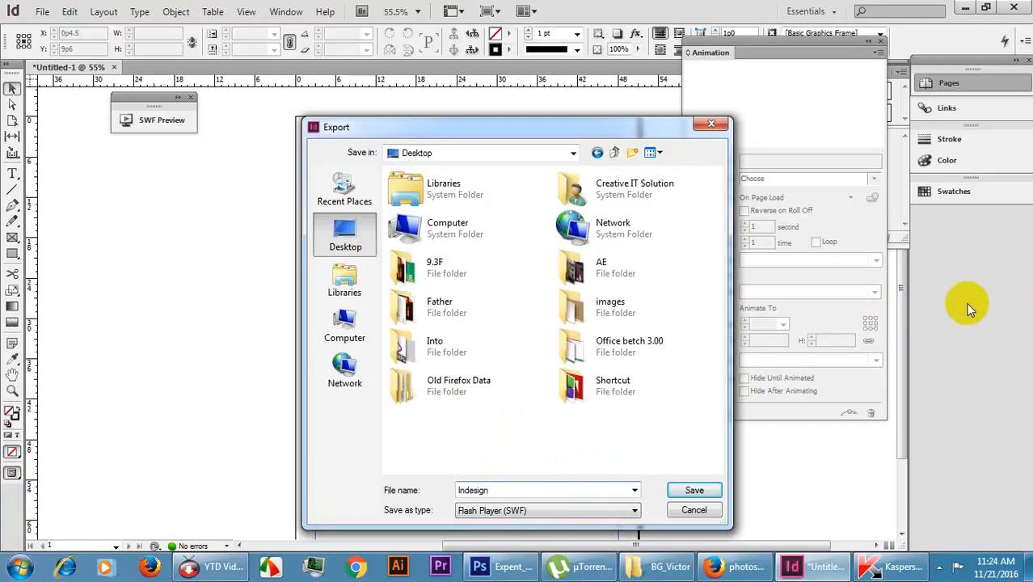
click(694, 491)
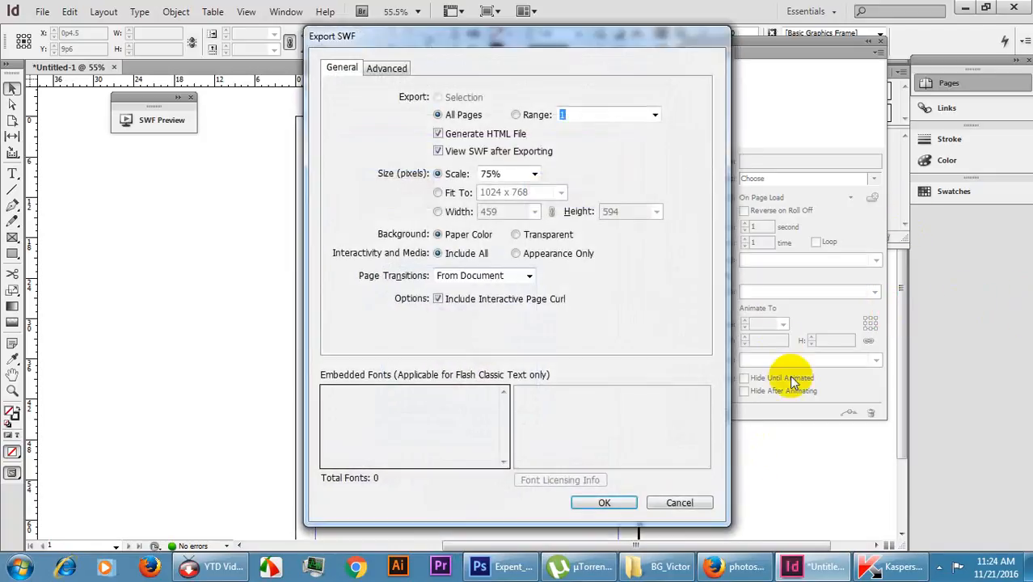
Finish the SWF export with the shown options, view the generated Indesign.html maximized in the browser, and close it
click(598, 502)
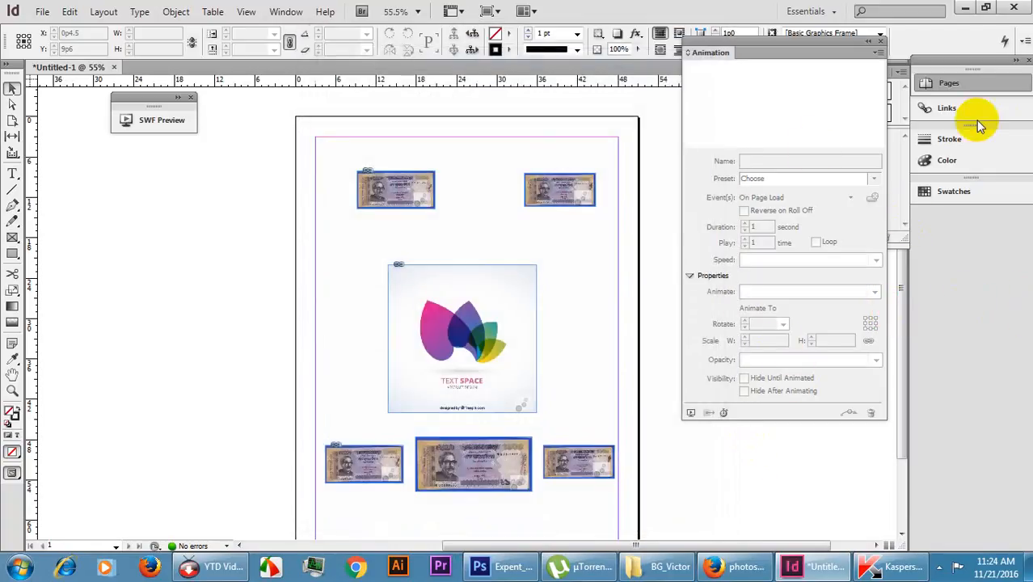
click(966, 11)
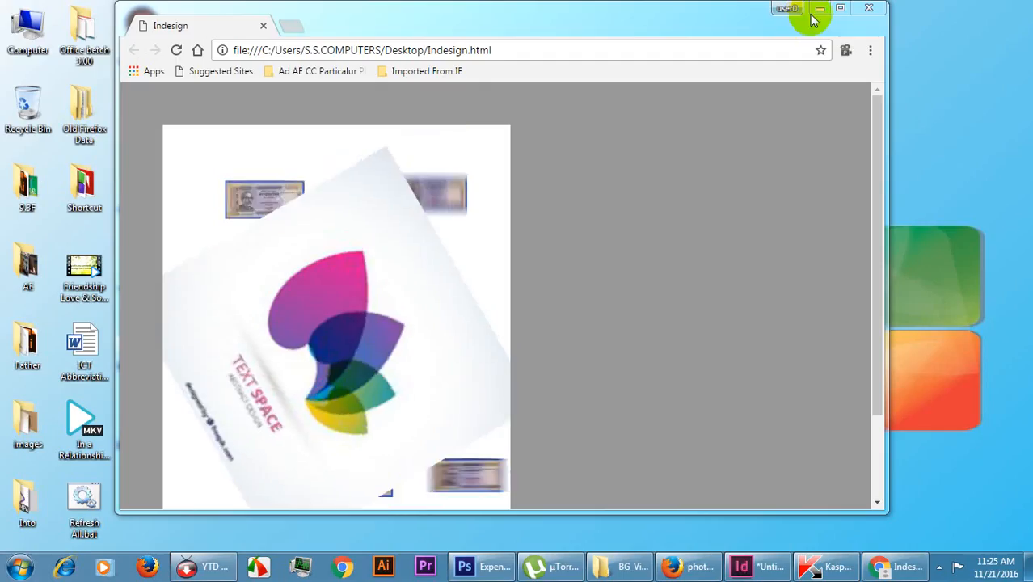
click(842, 13)
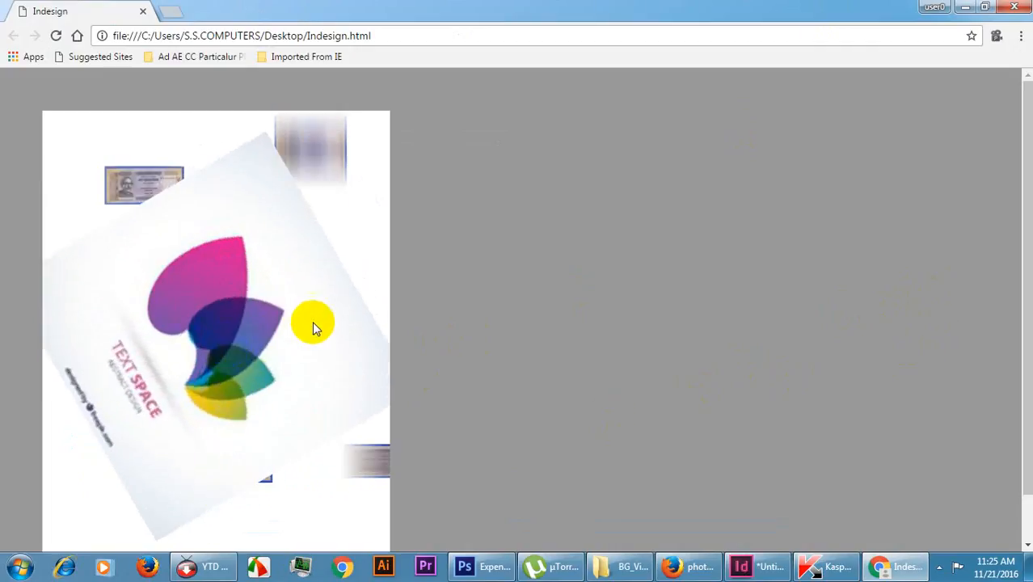
click(1012, 8)
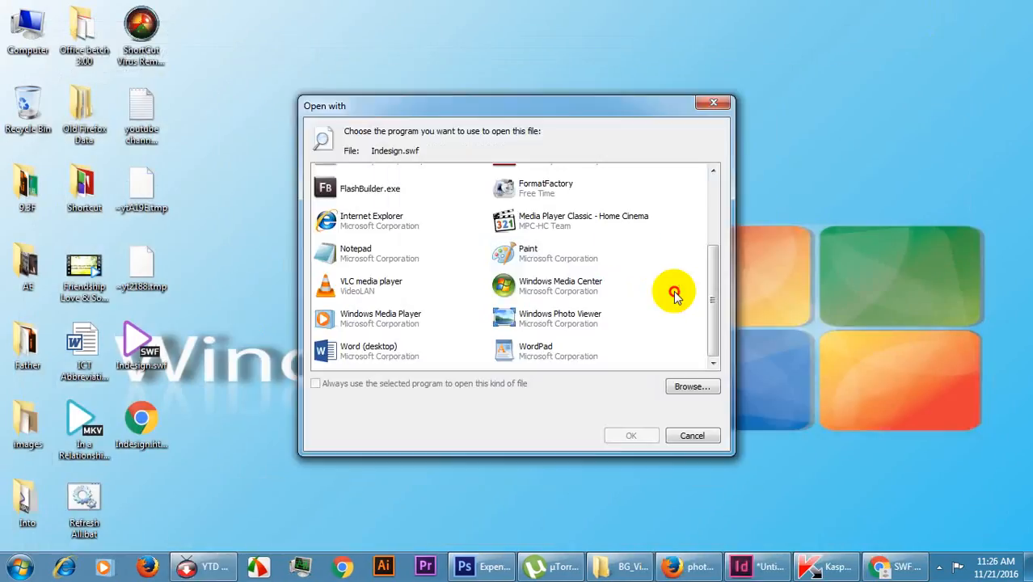
Look through the programs offered for opening Indesign.swf, and browse to the Adobe folder in Program Files (x86) on drive C
scroll(671, 290, up, 5)
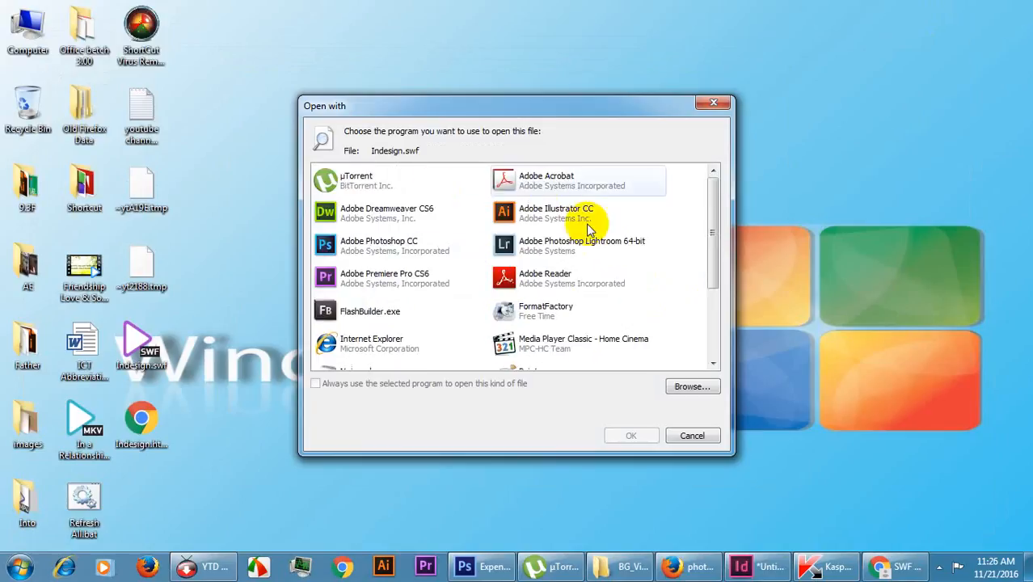
scroll(590, 242, down, 3)
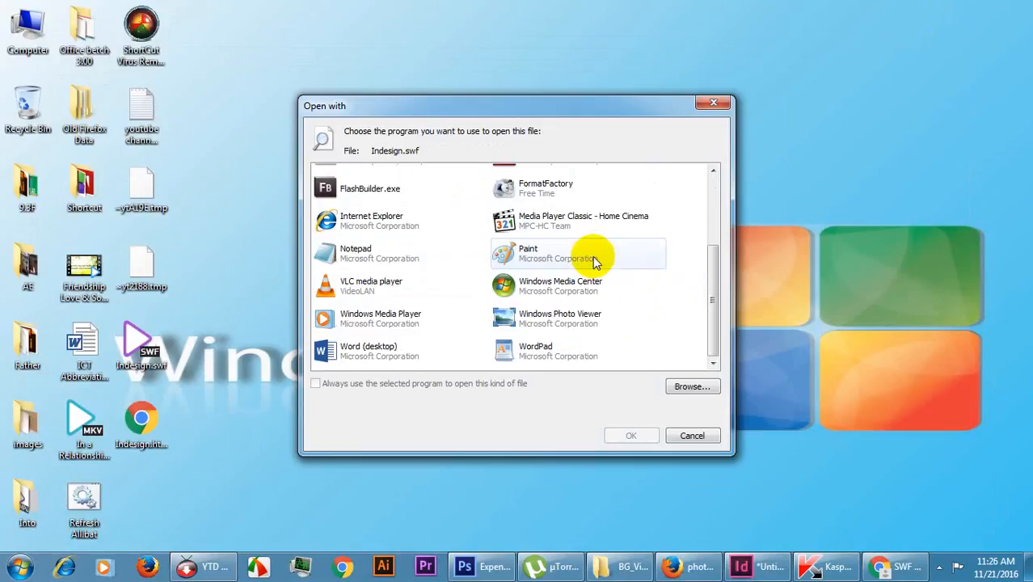
click(691, 387)
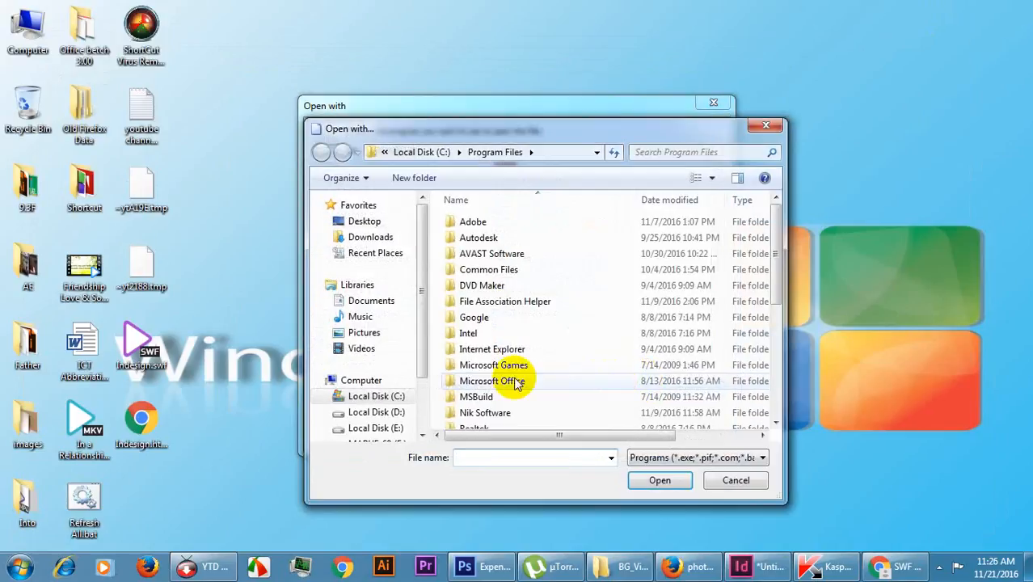
click(374, 398)
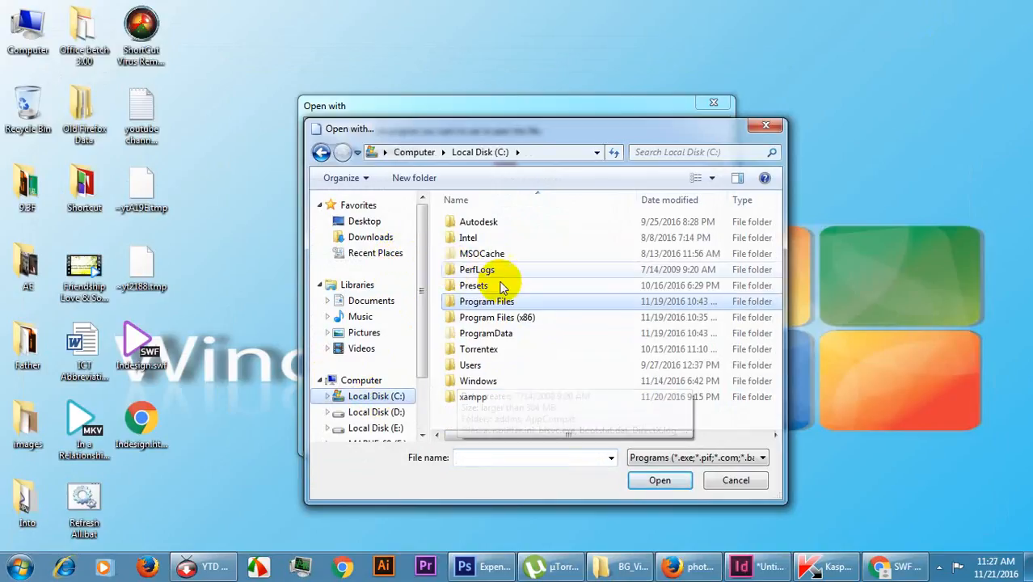
double_click(496, 318)
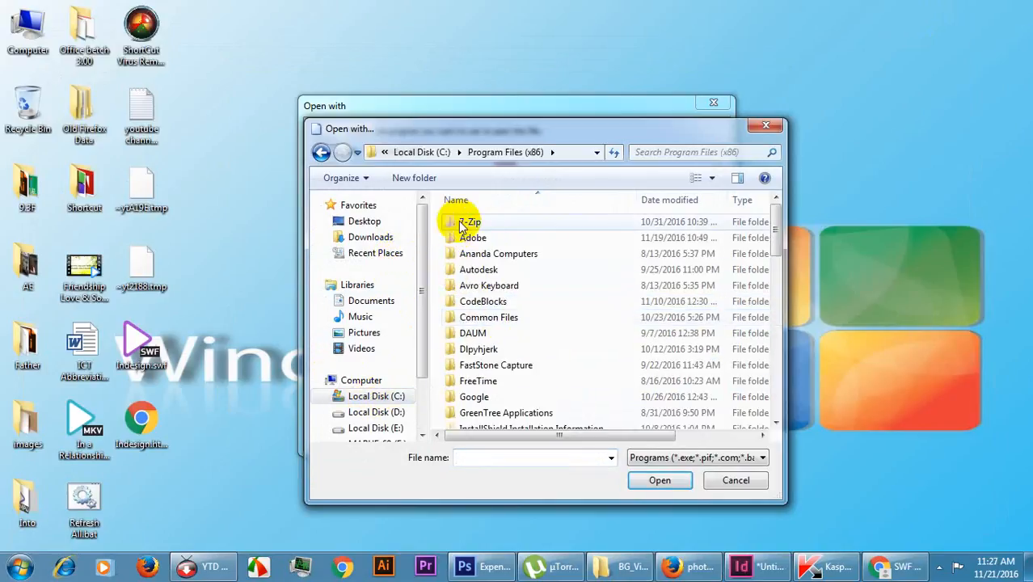
double_click(477, 238)
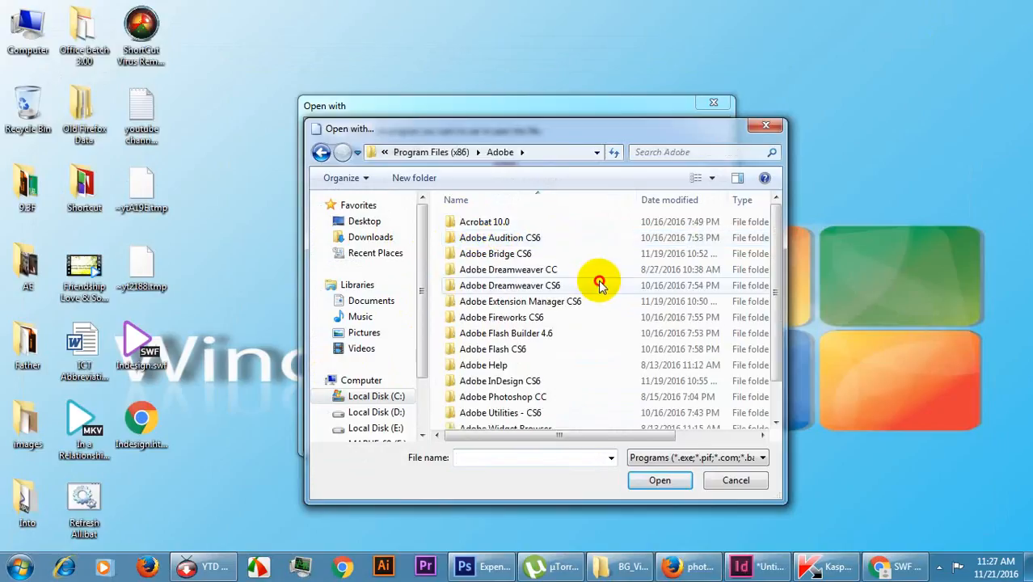
Choose Flash.exe from the Adobe Flash CS6 folder as a program for opening Indesign.swf
click(598, 285)
double_click(507, 355)
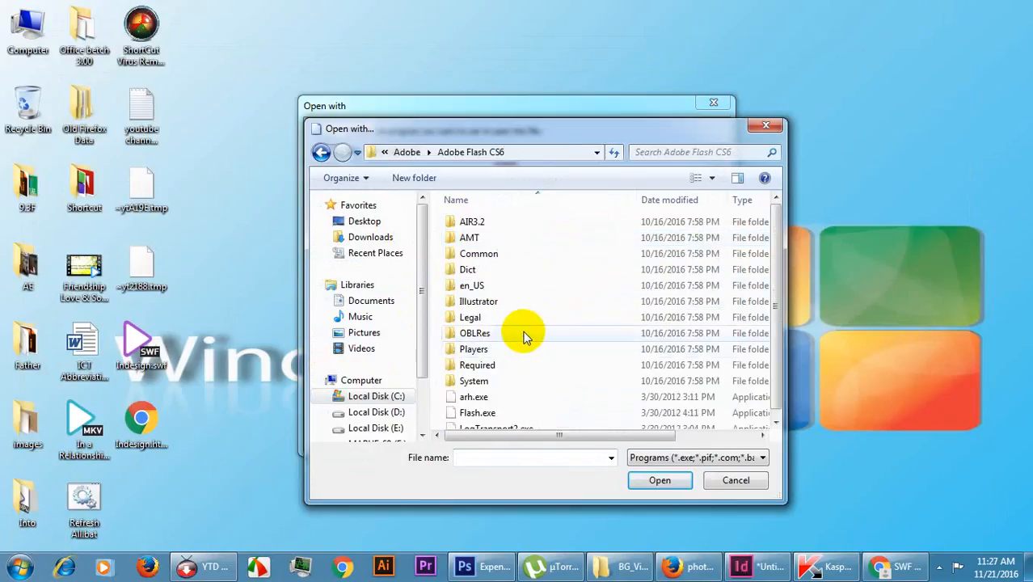
scroll(523, 336, down, 1)
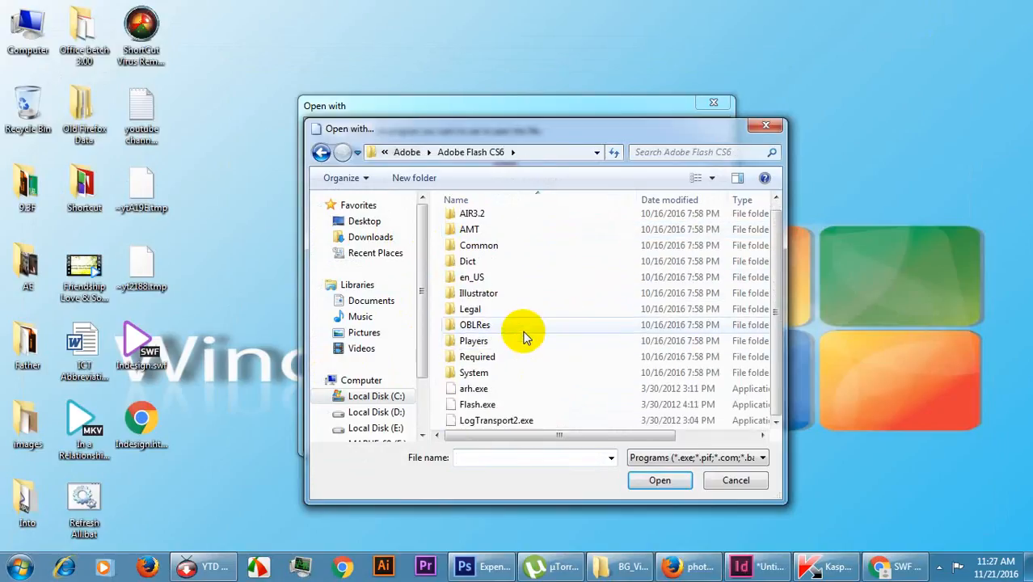
click(486, 406)
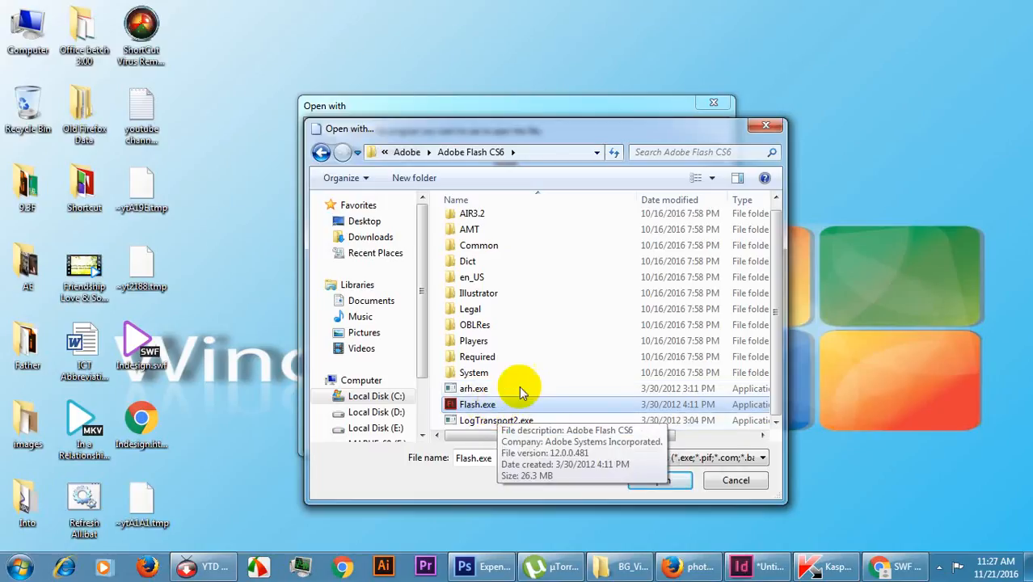
scroll(521, 389, up, 1)
scroll(522, 390, down, 1)
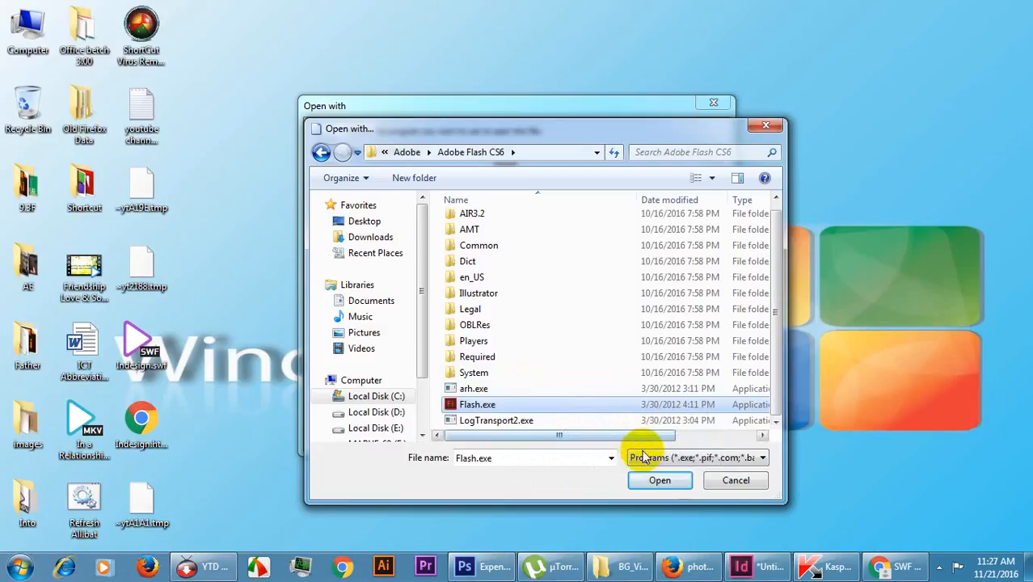
click(660, 480)
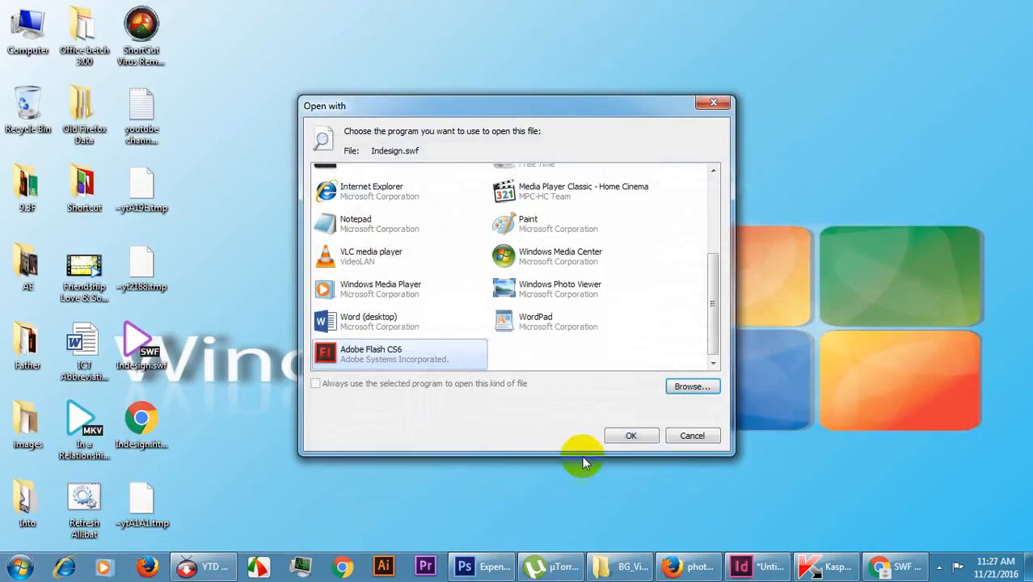
Open Indesign.swf with Adobe Flash CS6 from the list of programs
click(576, 349)
scroll(577, 353, up, 3)
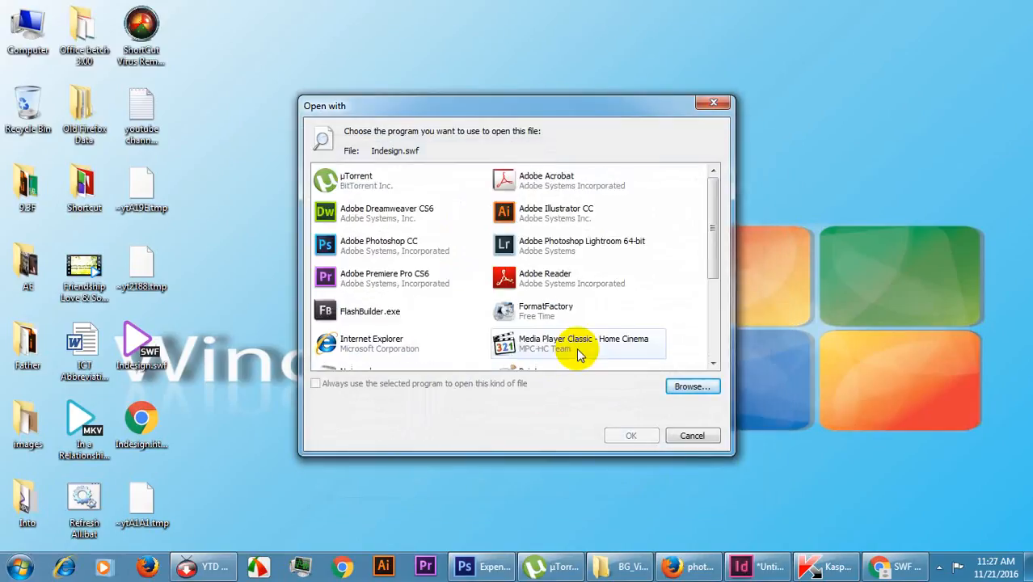
scroll(578, 356, down, 3)
scroll(579, 356, up, 3)
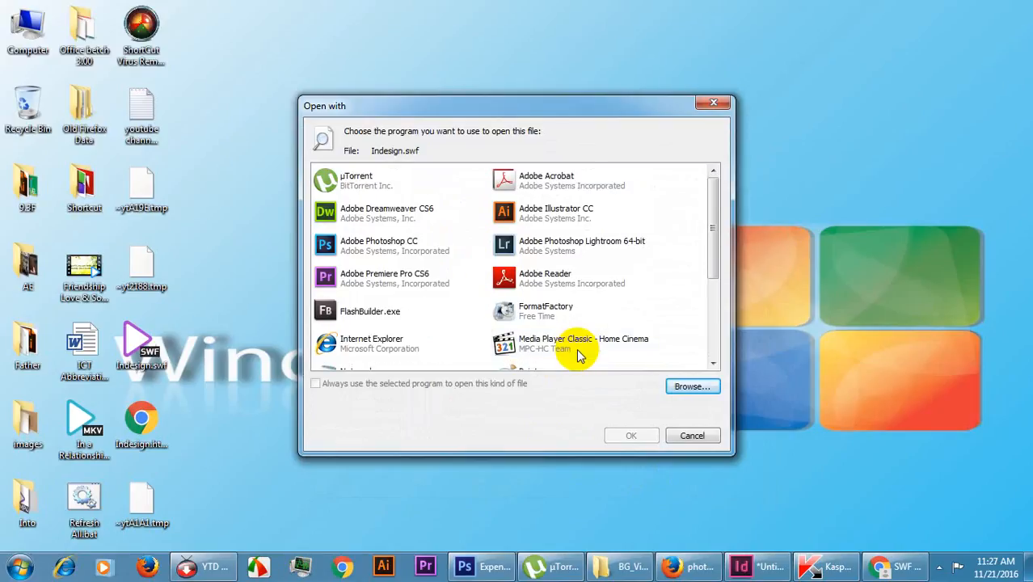
scroll(578, 356, down, 3)
click(428, 357)
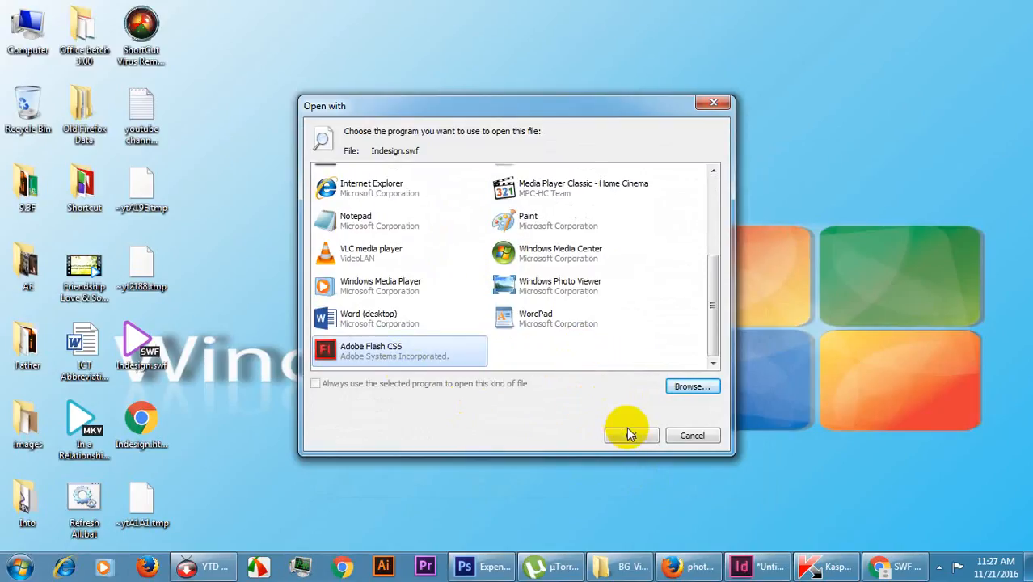
click(628, 433)
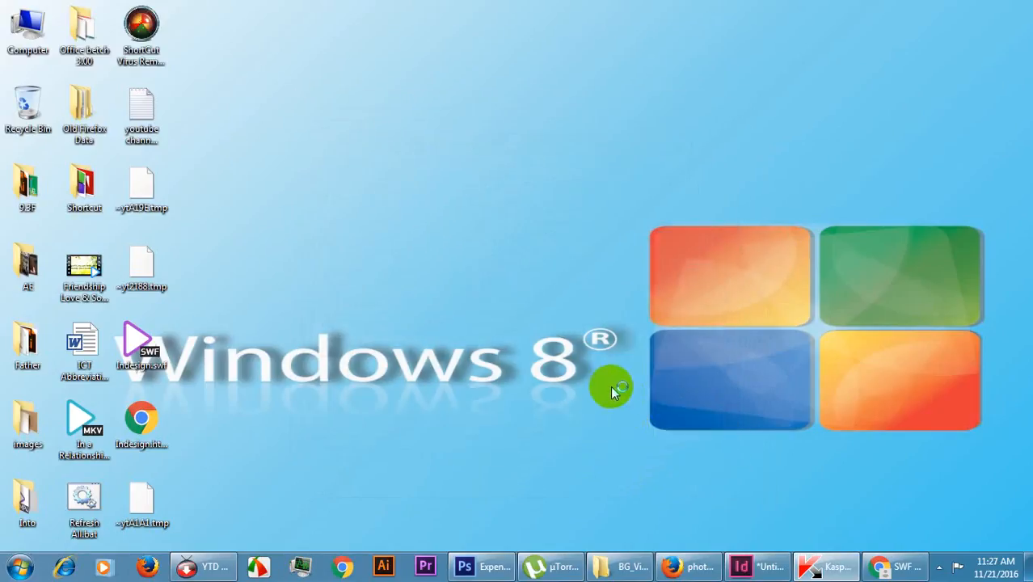